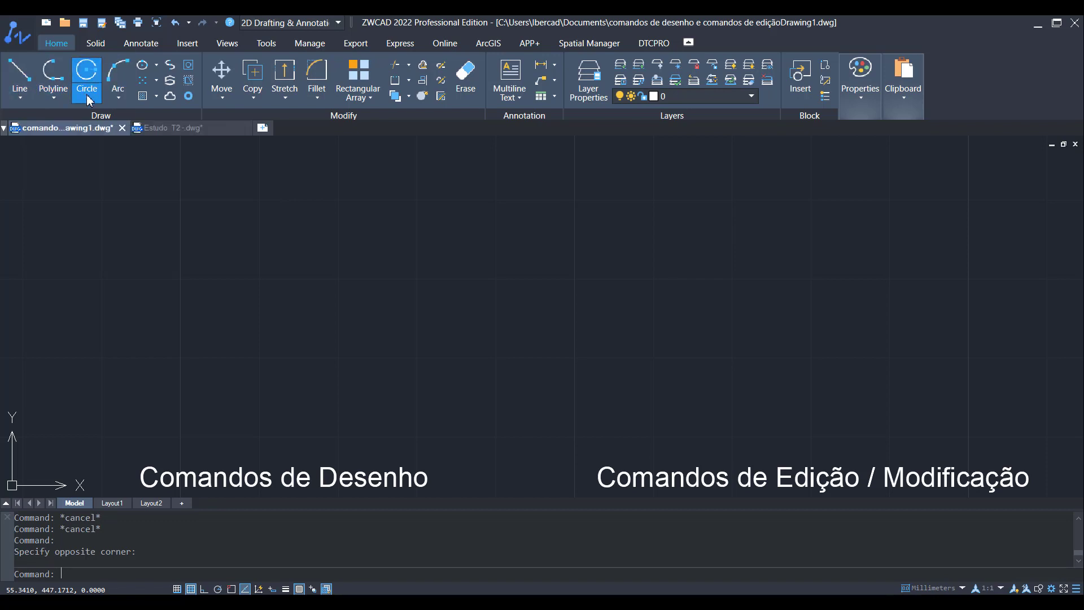
{"action": "left_click", "coordinate": [54, 98]}
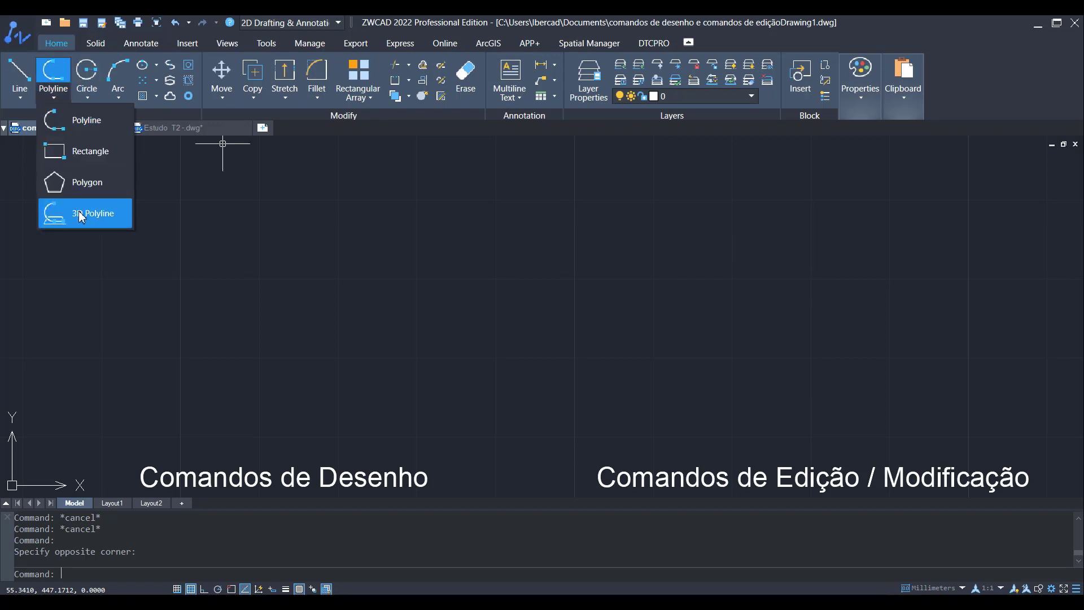
{"action": "left_click", "coordinate": [89, 100]}
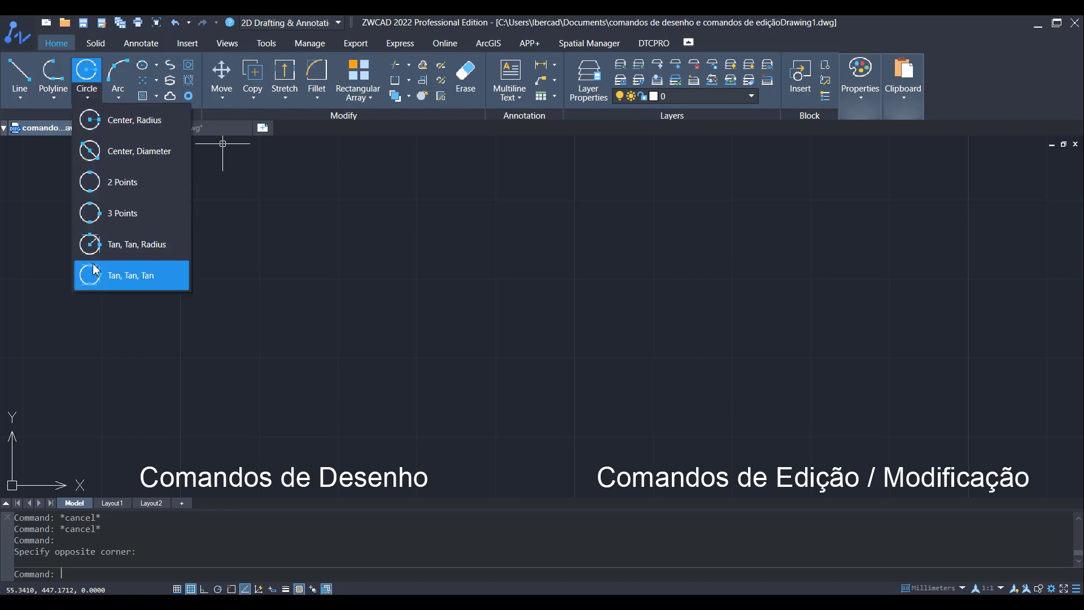
{"action": "left_click", "coordinate": [20, 101]}
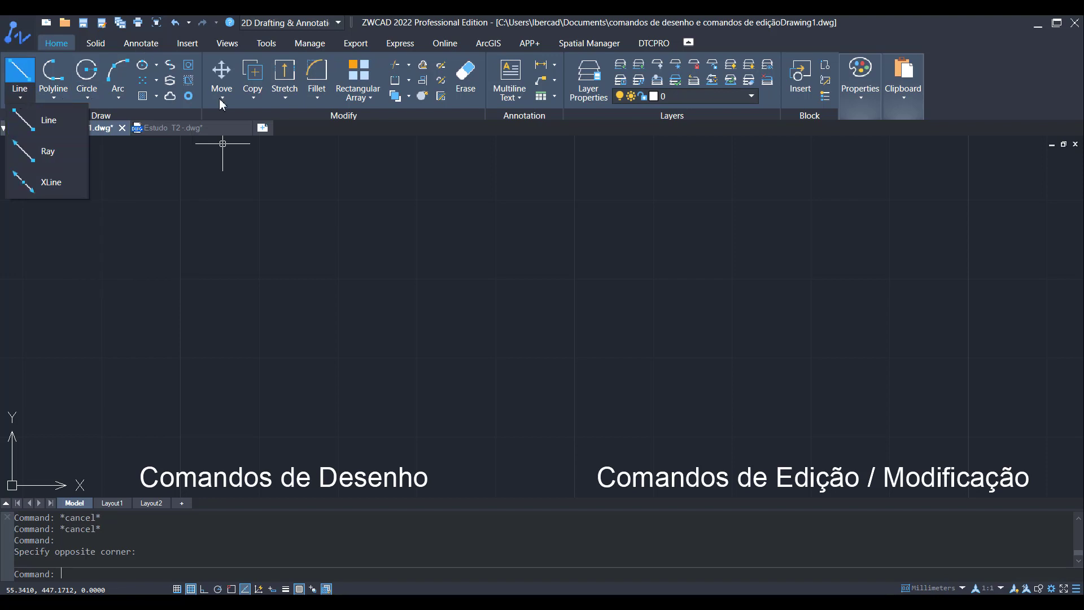
{"action": "left_click", "coordinate": [201, 178]}
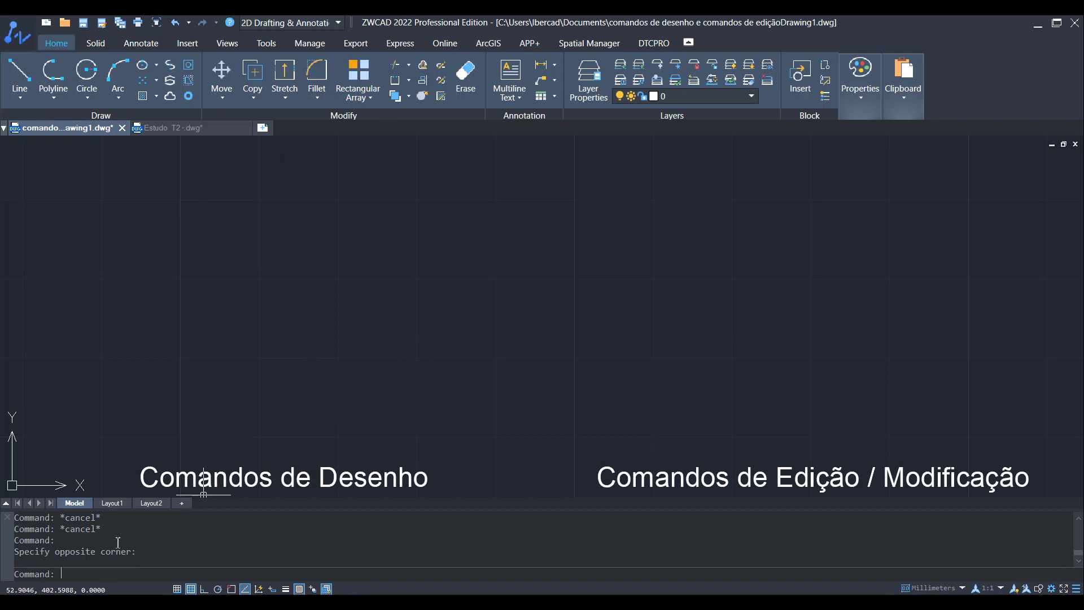
{"action": "key", "text": "super+plus"}
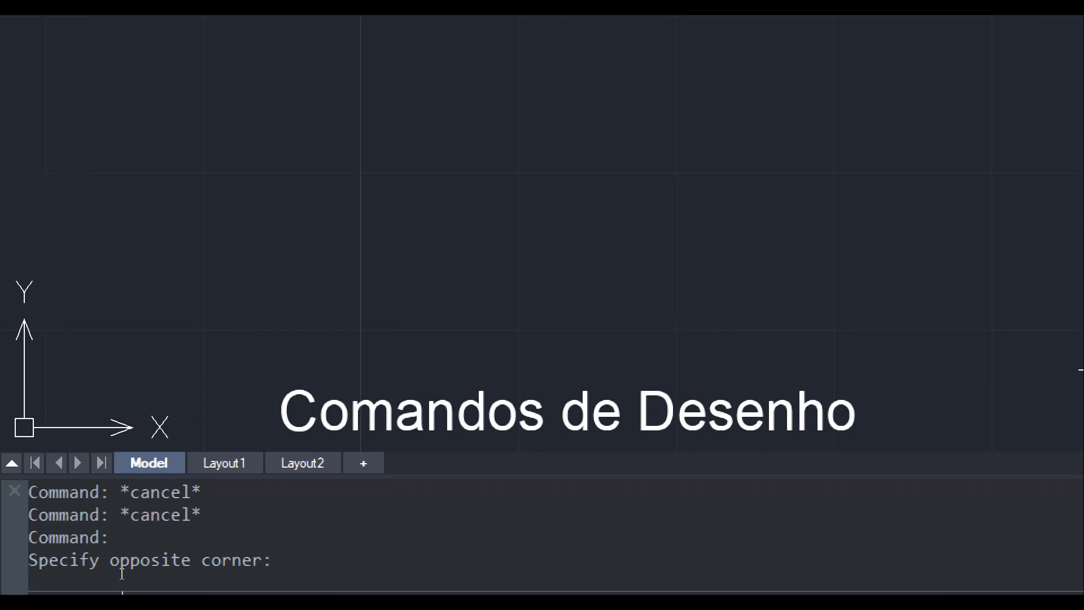
{"action": "key", "text": "super+minus"}
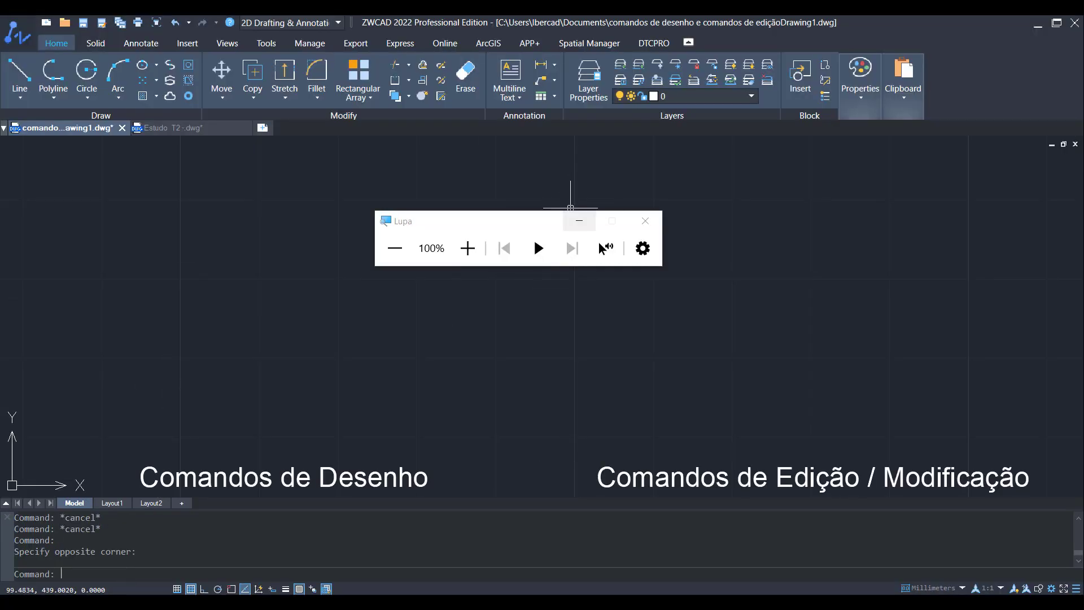
{"action": "left_click", "coordinate": [579, 221]}
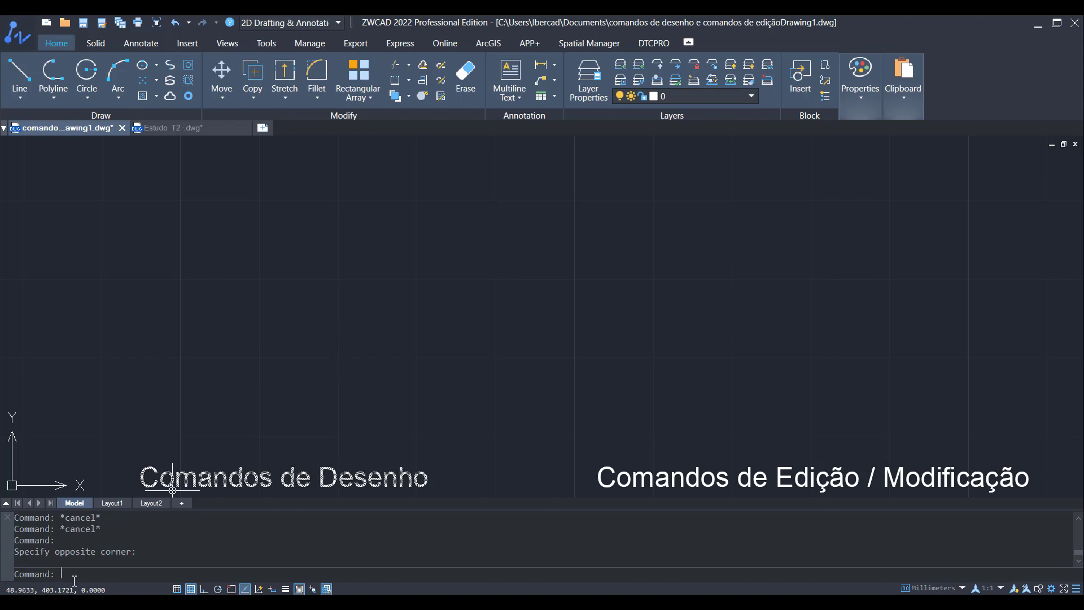
{"action": "type", "text": "INE"}
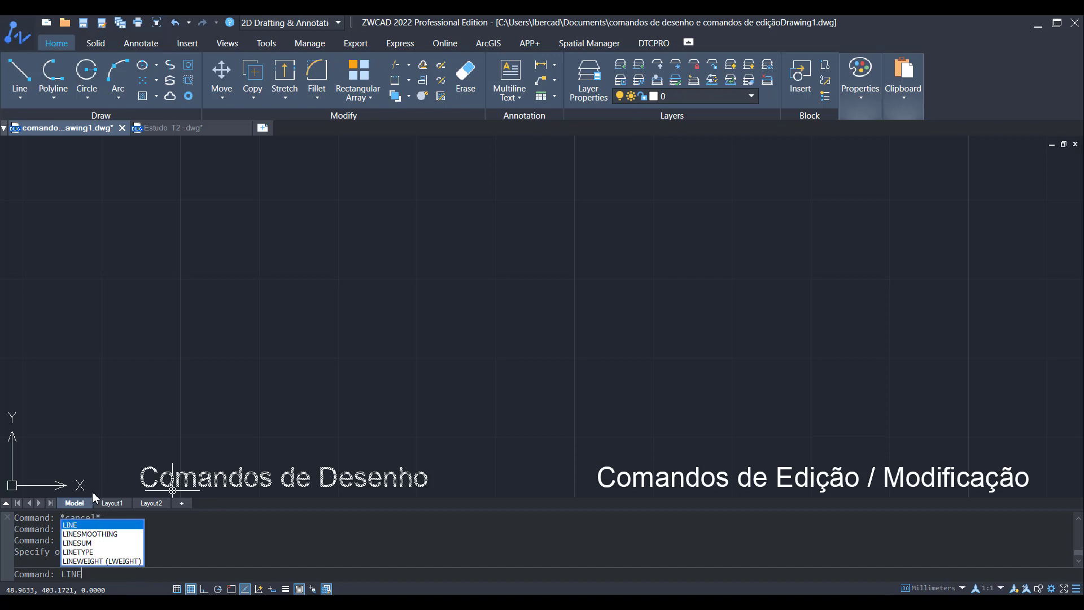
{"action": "key", "text": "Escape"}
{"action": "key", "text": "Escape"}
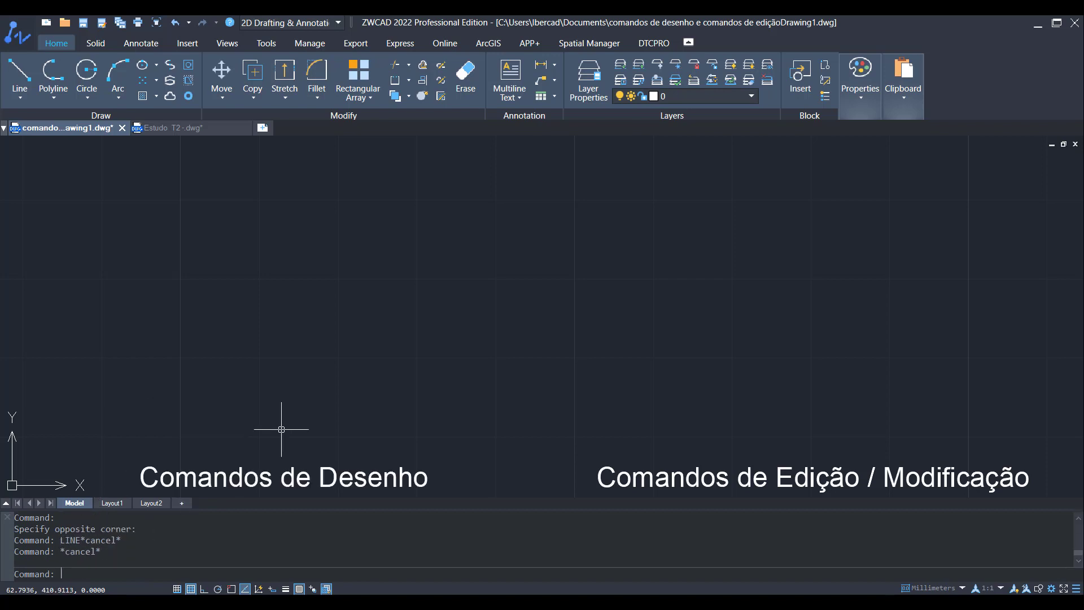
Step: Turn on Ortho mode and draw a single horizontal line in the empty area above the command lists
{"action": "scroll", "coordinate": [281, 429], "scroll_direction": "down", "scroll_amount": 2}
{"action": "middle_click_drag", "start_coordinate": [351, 418], "coordinate": [335, 165]}
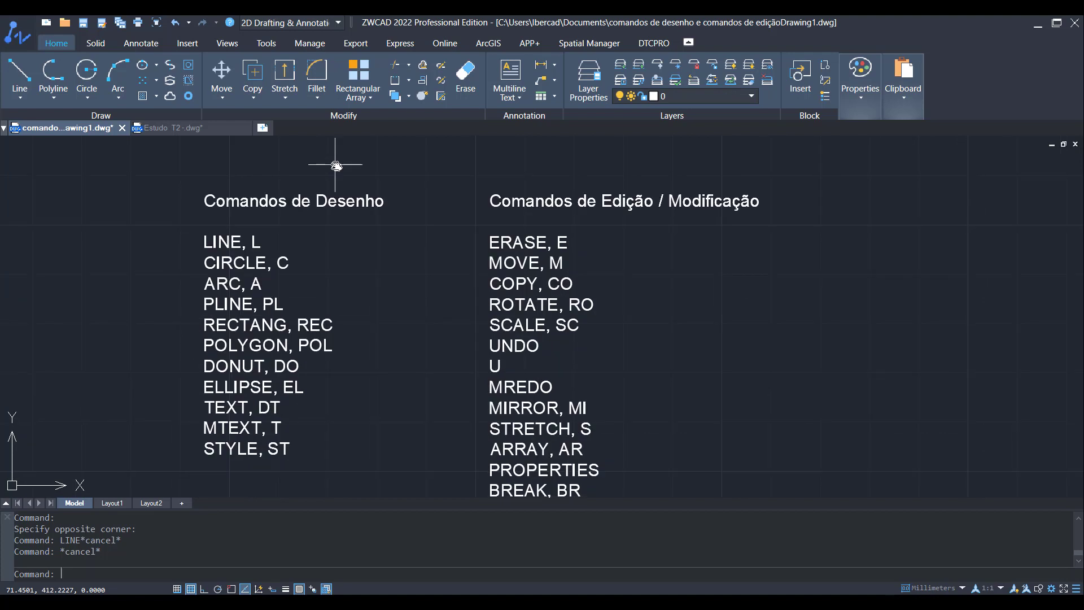
{"action": "middle_click_drag", "start_coordinate": [395, 255], "coordinate": [405, 219]}
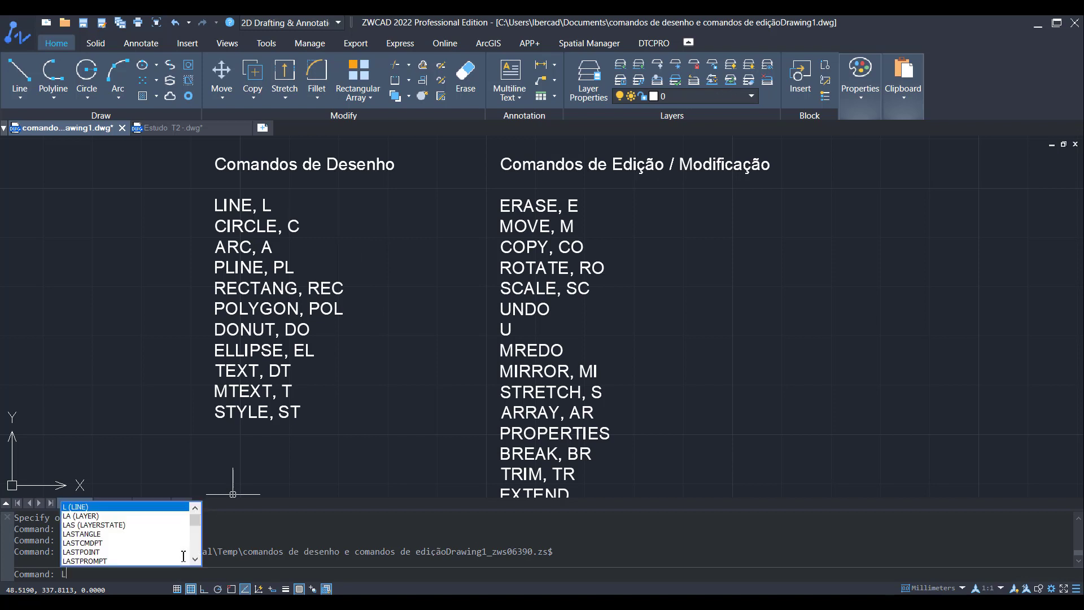
{"action": "key", "text": "Return"}
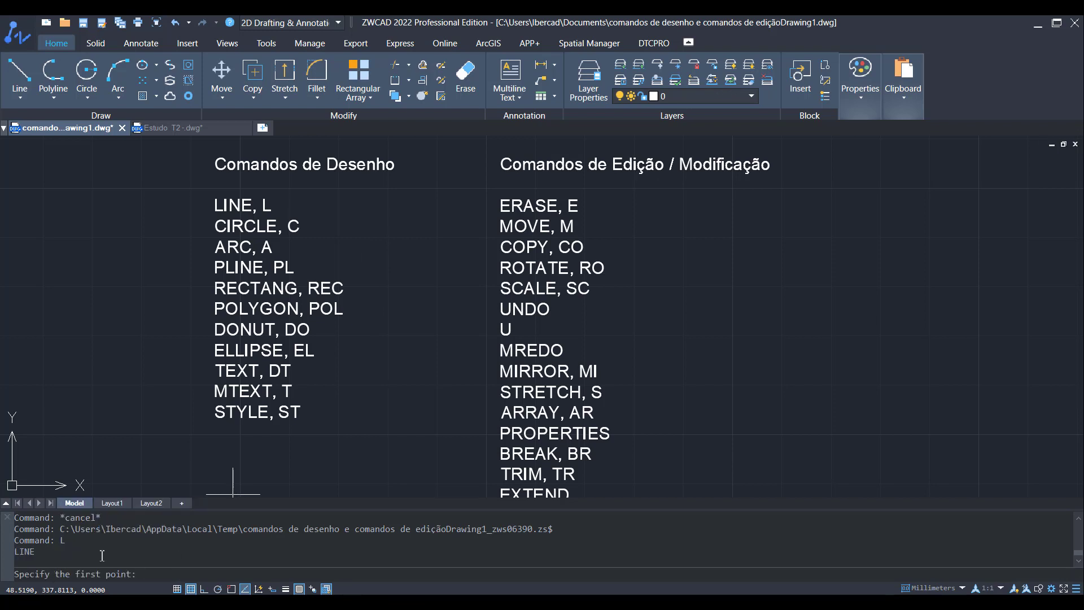
{"action": "scroll", "coordinate": [652, 293], "scroll_direction": "down", "scroll_amount": 3}
{"action": "mouse_move", "coordinate": [562, 297]}
{"action": "middle_mouse_down"}
{"action": "mouse_move", "coordinate": [545, 408]}
{"action": "mouse_move", "coordinate": [416, 454]}
{"action": "middle_mouse_up"}
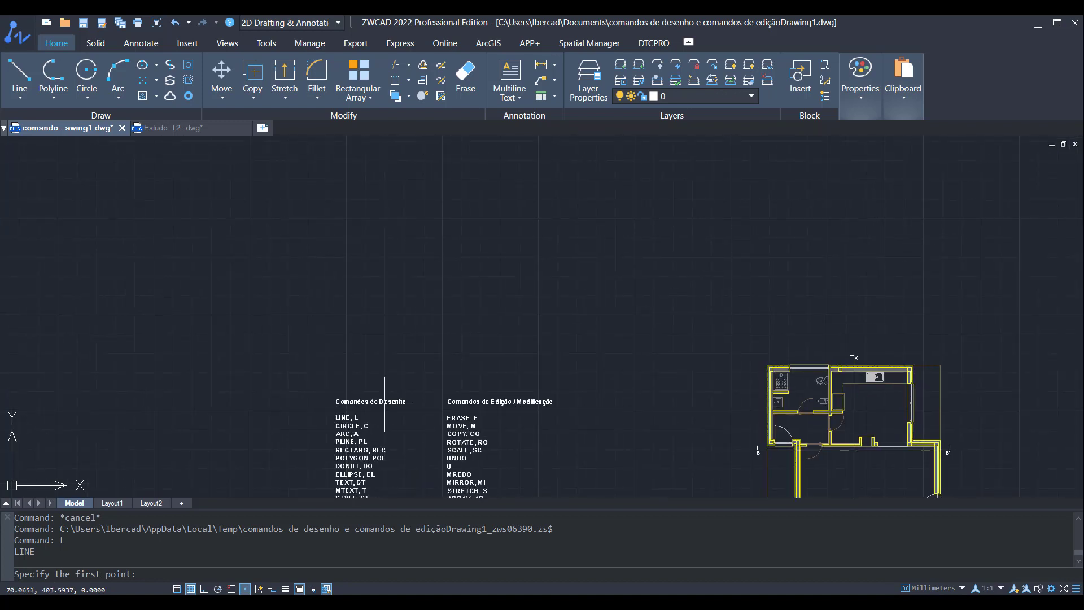
{"action": "left_click", "coordinate": [323, 219]}
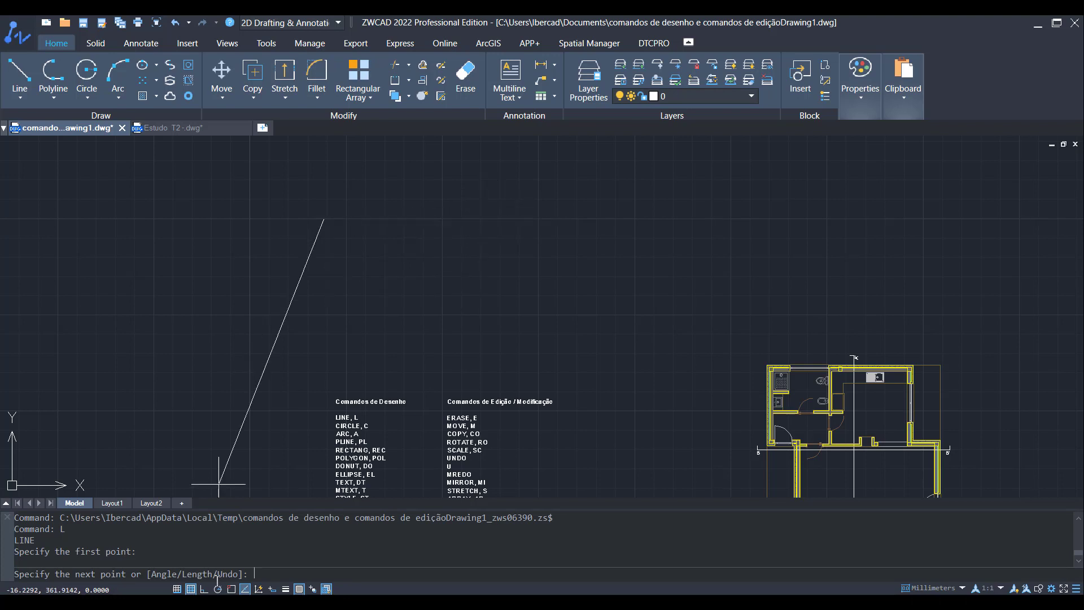
{"action": "left_click", "coordinate": [205, 589]}
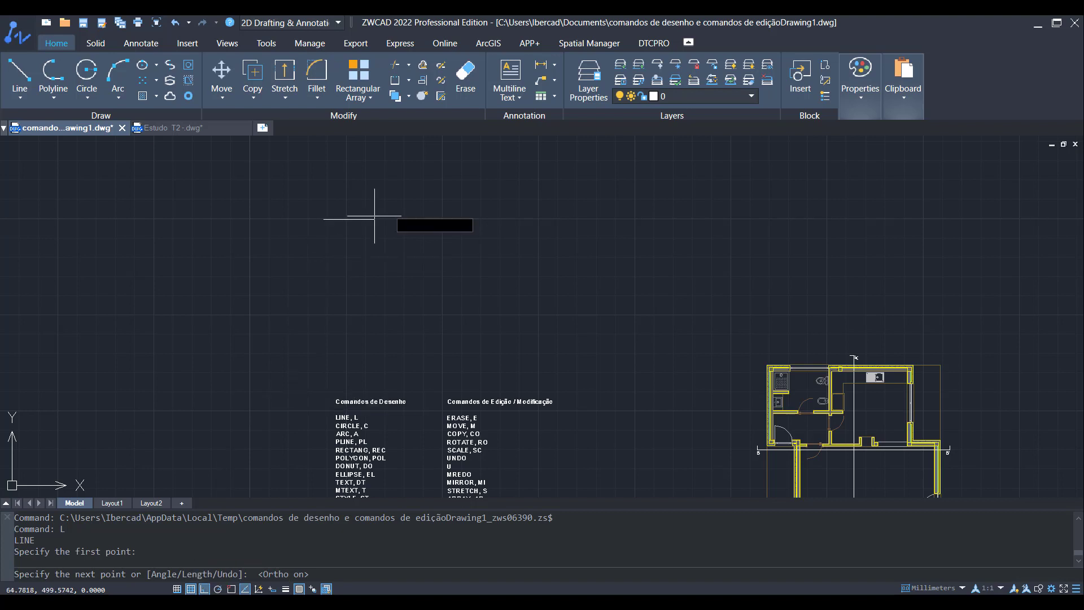
{"action": "left_click", "coordinate": [539, 219]}
{"action": "key", "text": "Return"}
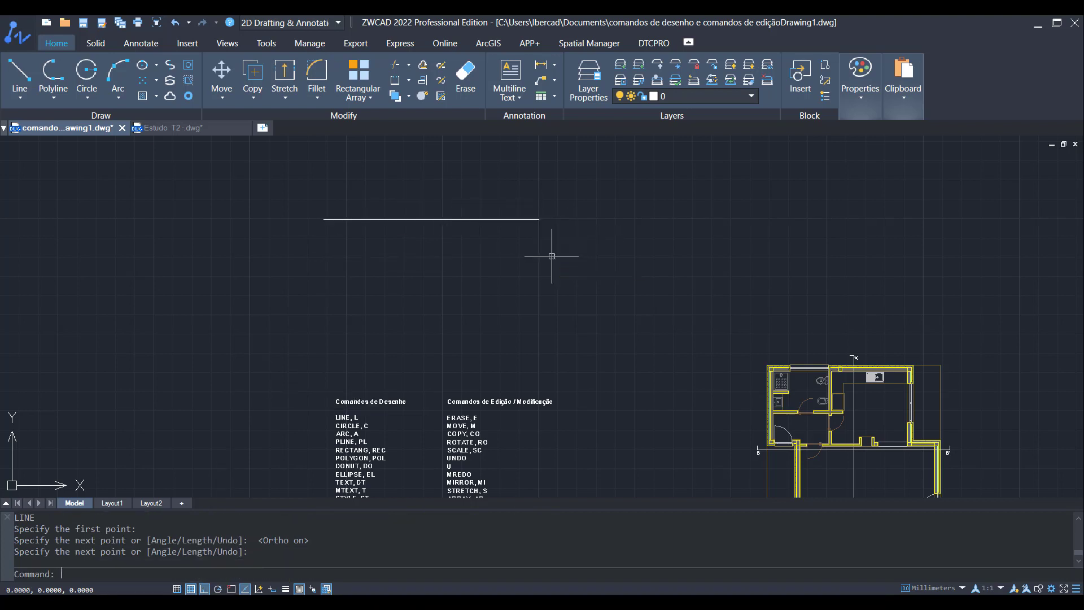
Step: Display the Draw and Modify toolbars from the ZWCAD menu group
{"action": "scroll", "coordinate": [387, 388], "scroll_direction": "up", "scroll_amount": 4}
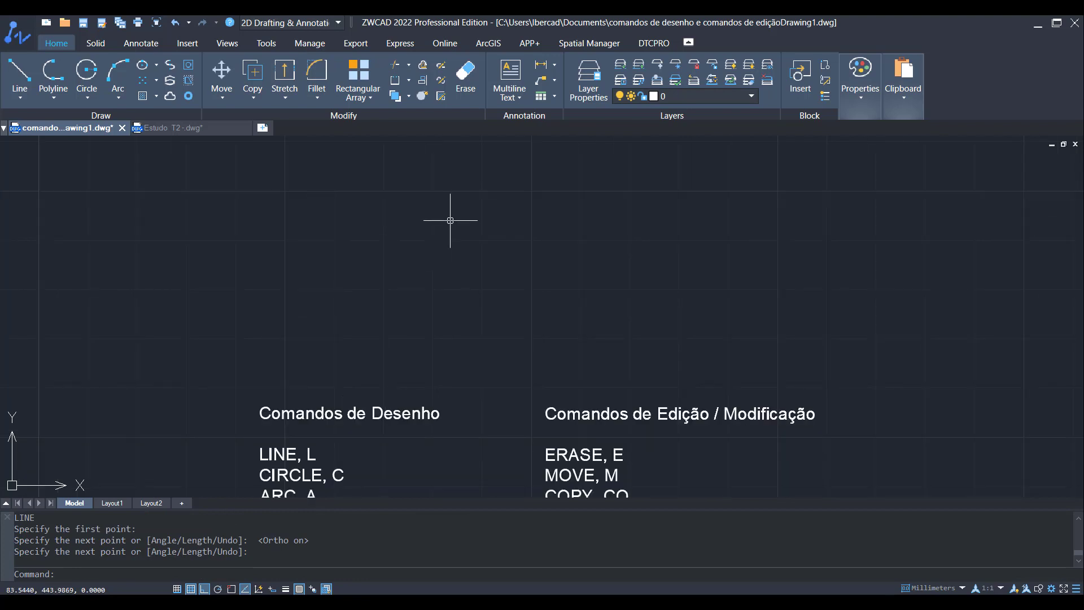
{"action": "scroll", "coordinate": [448, 254], "scroll_direction": "down", "scroll_amount": 2}
{"action": "middle_click_drag", "start_coordinate": [449, 253], "coordinate": [411, 356]}
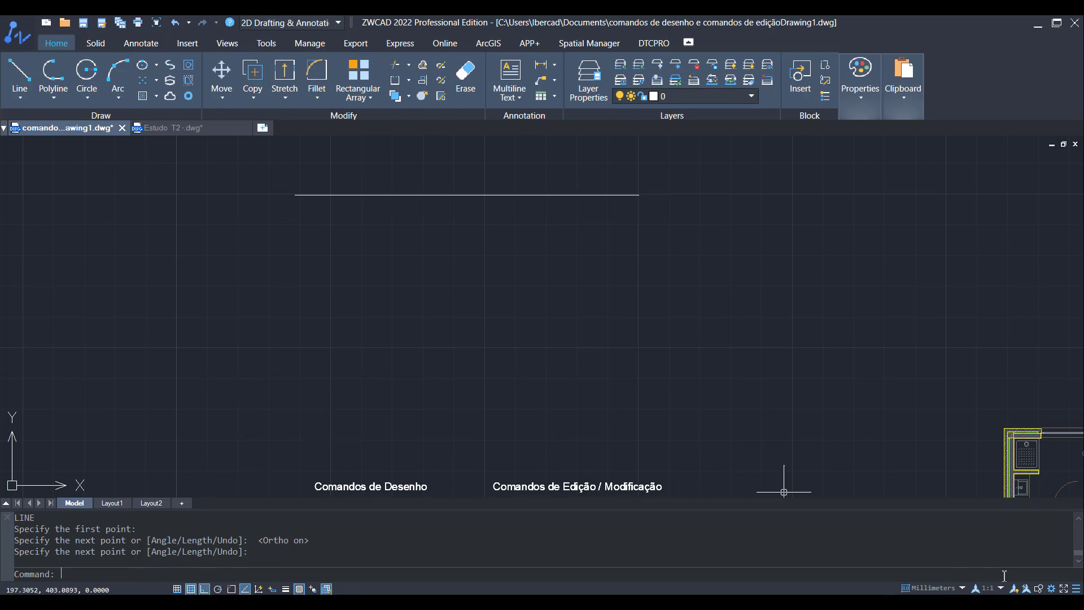
{"action": "left_click", "coordinate": [1051, 589]}
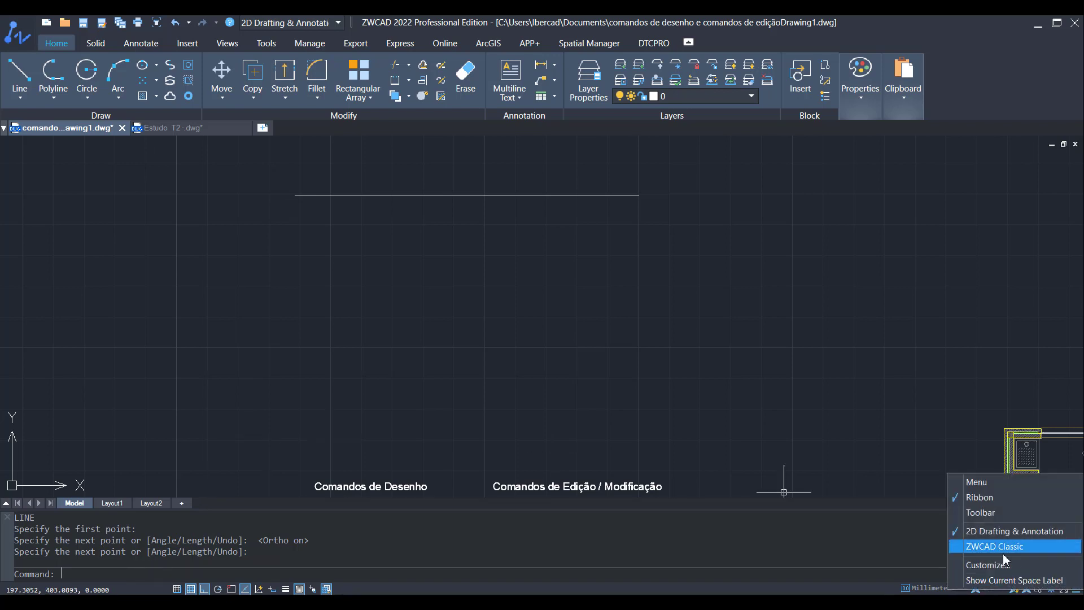
{"action": "left_click", "coordinate": [995, 513]}
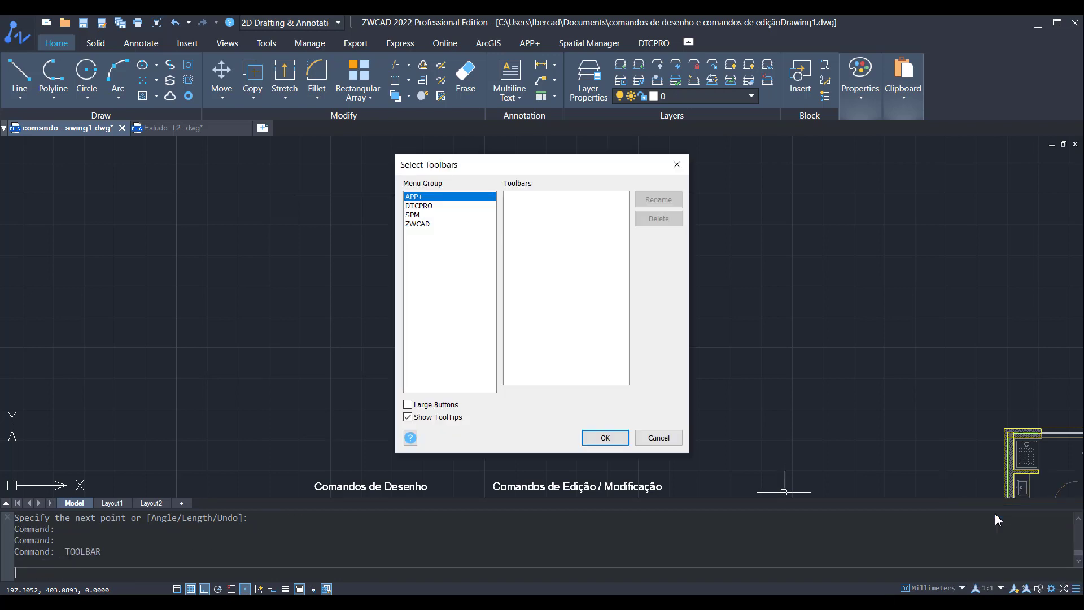
{"action": "left_click", "coordinate": [417, 224]}
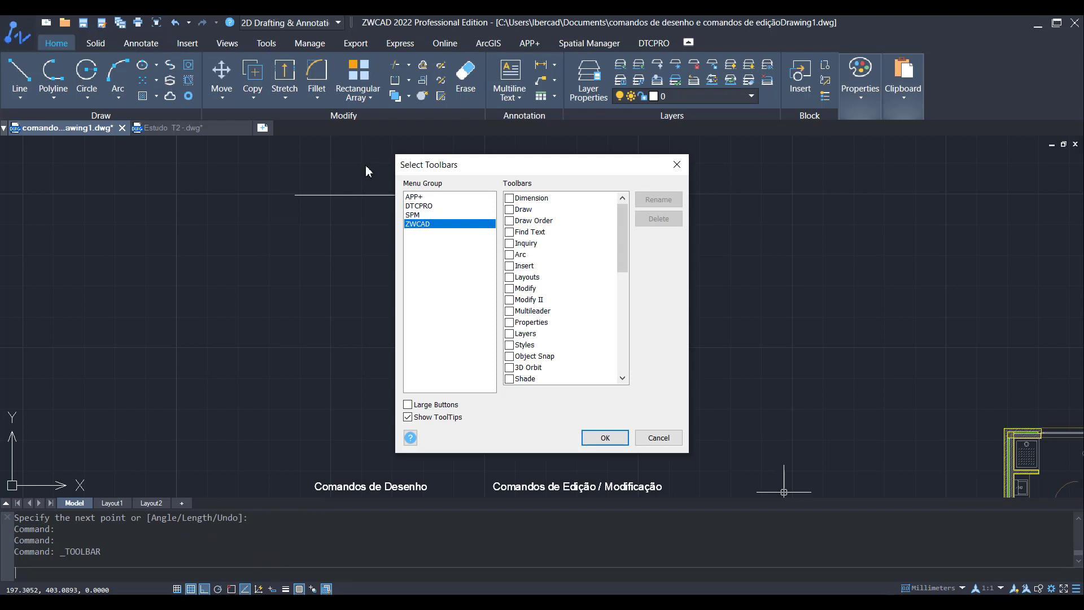
{"action": "left_click", "coordinate": [510, 210]}
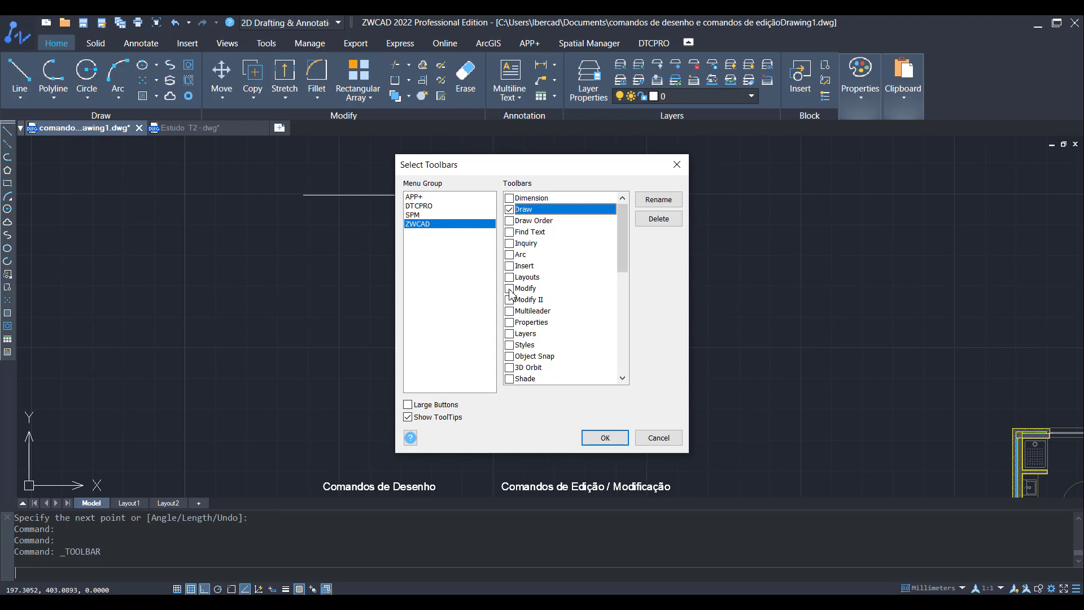
{"action": "left_click", "coordinate": [509, 289]}
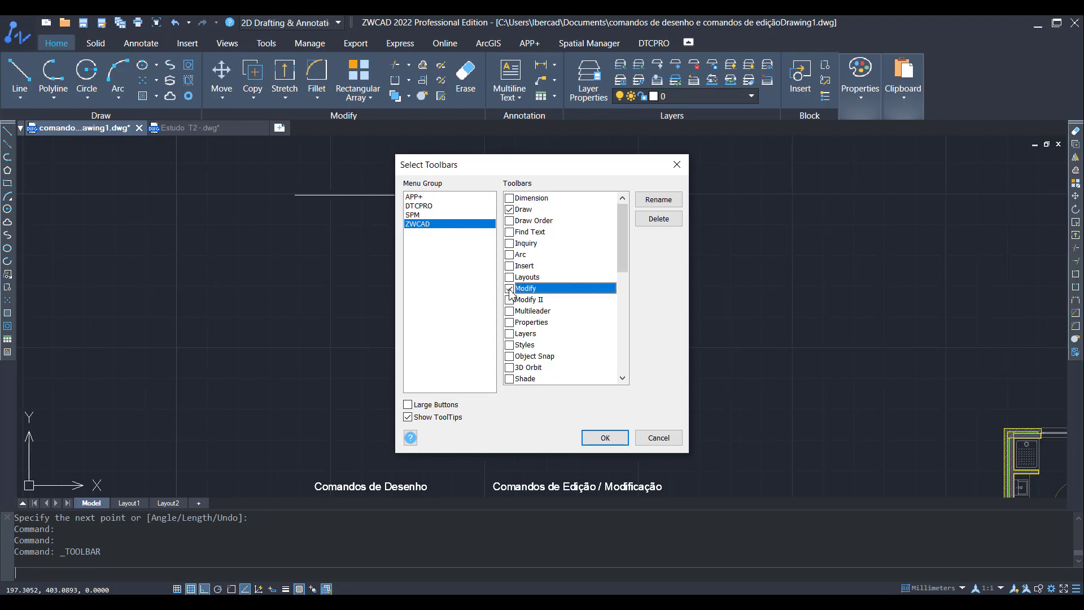
{"action": "left_click", "coordinate": [605, 438]}
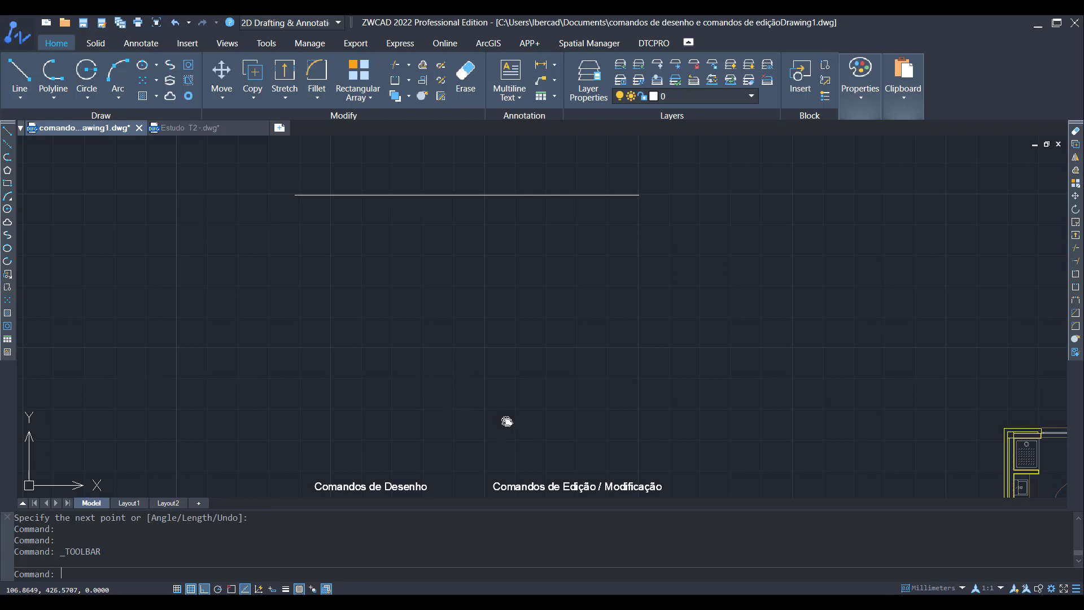
Step: Look through the lists of drawing and editing commands with their shortcut aliases
{"action": "middle_click_drag", "start_coordinate": [505, 424], "coordinate": [459, 266]}
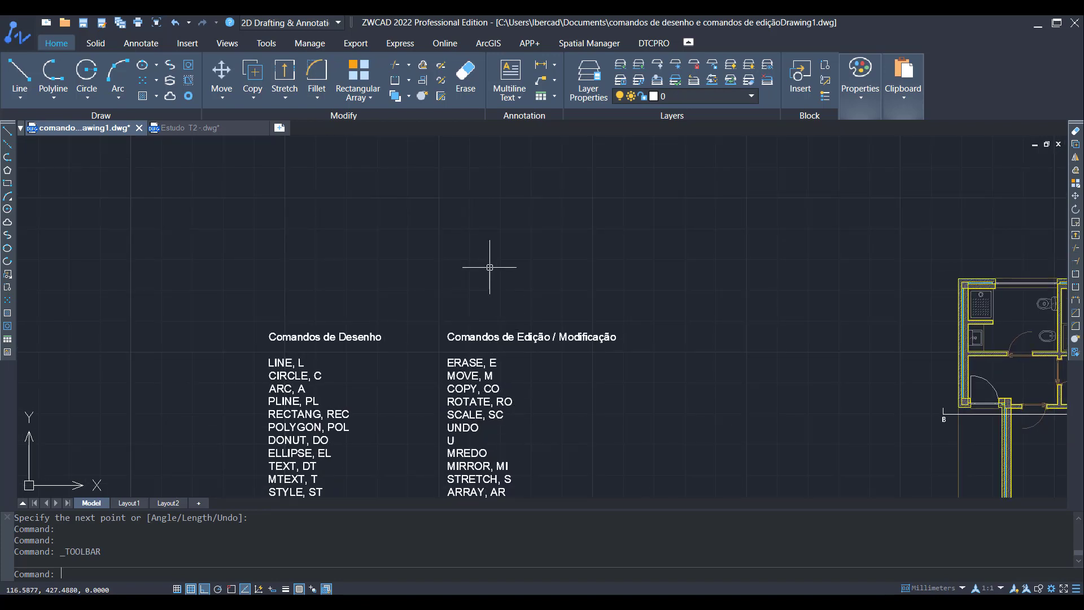
{"action": "scroll", "coordinate": [475, 347], "scroll_direction": "down", "scroll_amount": 2}
{"action": "middle_click_drag", "start_coordinate": [492, 497], "coordinate": [473, 394]}
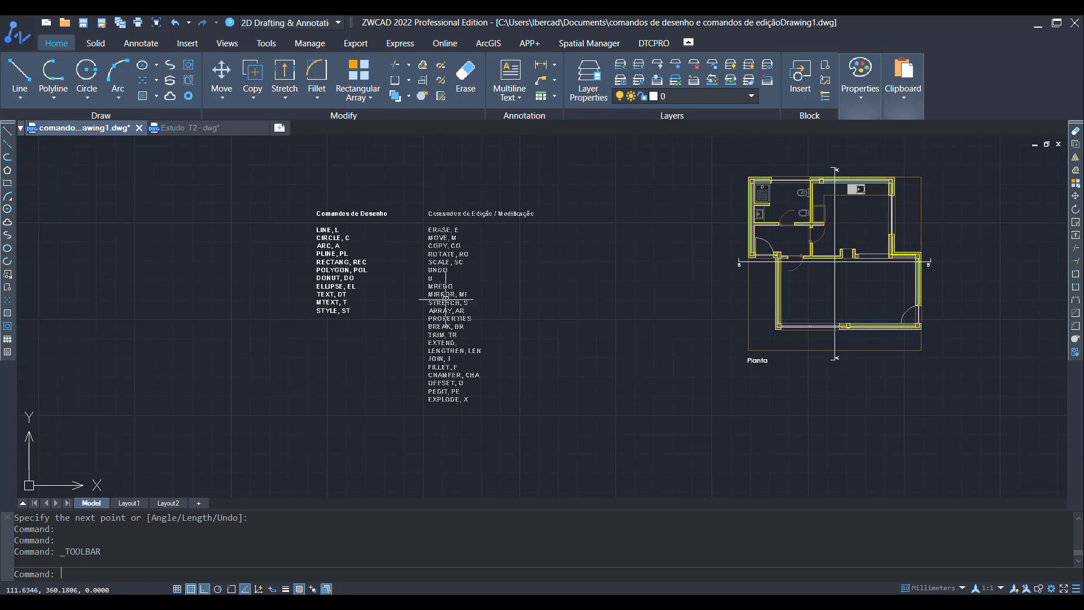
{"action": "scroll", "coordinate": [474, 395], "scroll_direction": "up", "scroll_amount": 2}
{"action": "scroll", "coordinate": [473, 394], "scroll_direction": "up", "scroll_amount": 2}
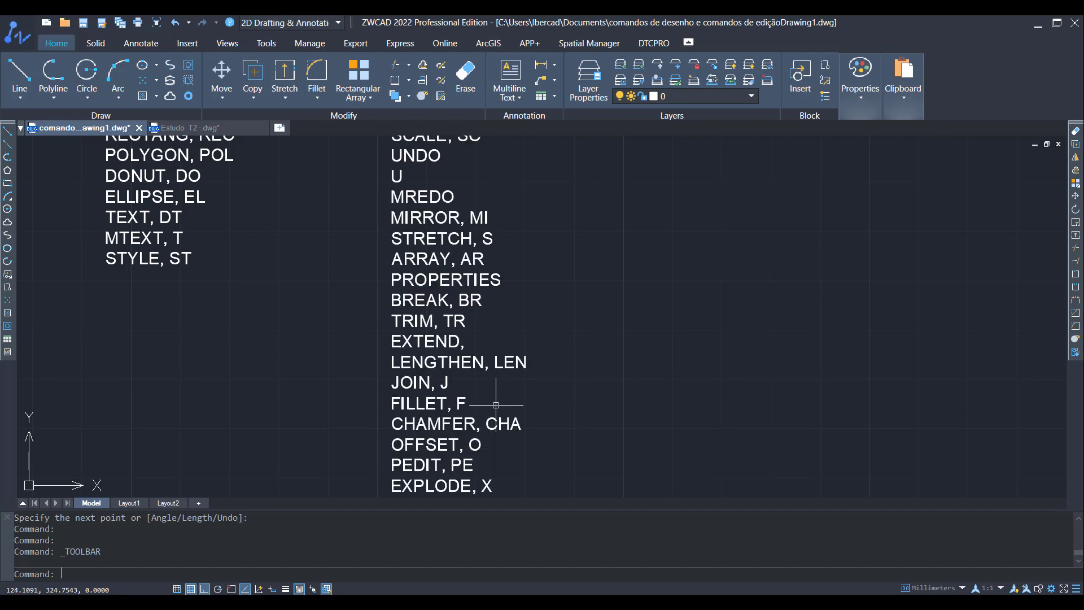
{"action": "middle_click_drag", "start_coordinate": [418, 162], "coordinate": [404, 377]}
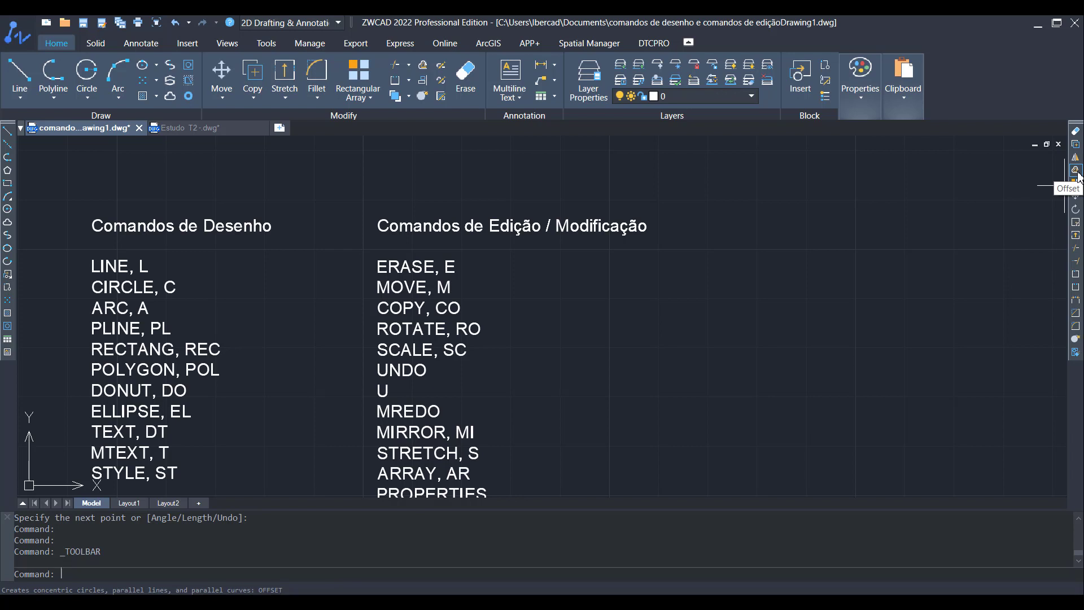
Step: Offset the single horizontal line above the command lists downward by 5 mm
{"action": "mouse_move", "coordinate": [397, 264]}
{"action": "middle_mouse_down"}
{"action": "mouse_move", "coordinate": [455, 479]}
{"action": "mouse_move", "coordinate": [436, 550]}
{"action": "middle_mouse_up"}
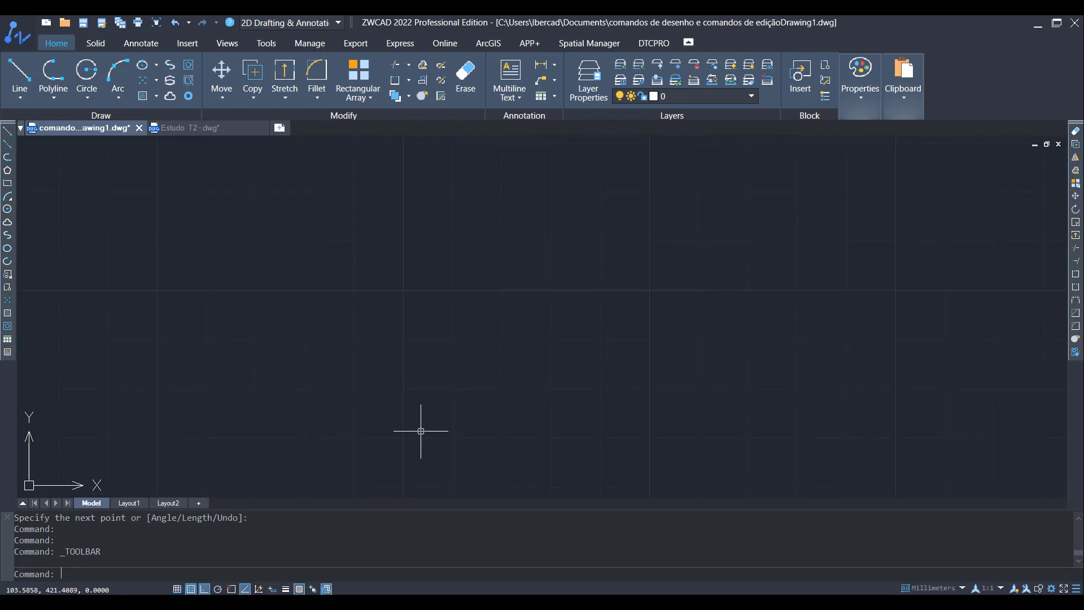
{"action": "scroll", "coordinate": [436, 251], "scroll_direction": "down", "scroll_amount": 1}
{"action": "middle_click_drag", "start_coordinate": [433, 276], "coordinate": [371, 501]}
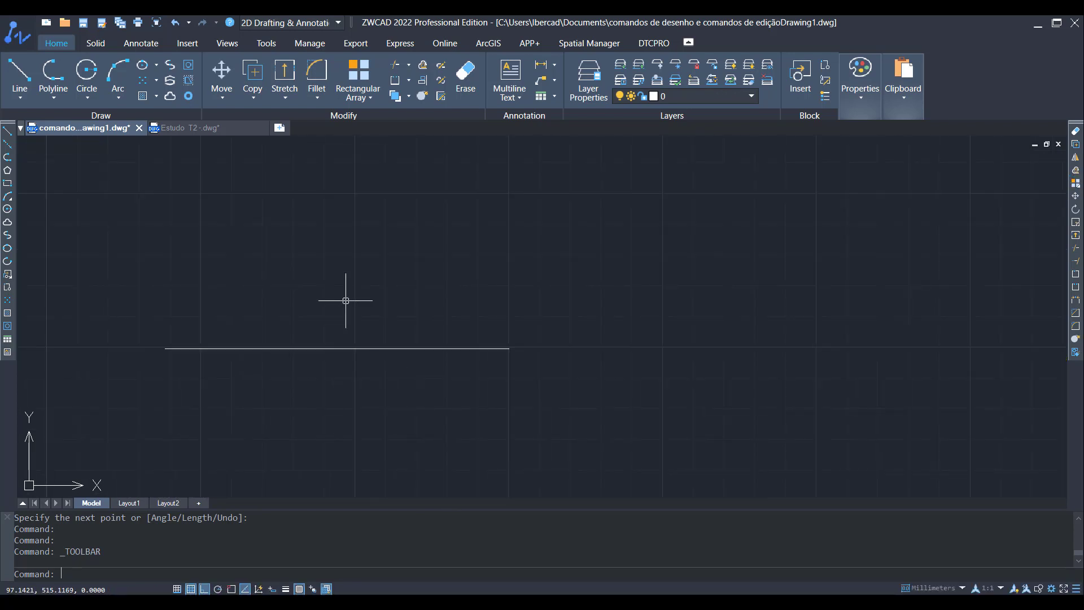
{"action": "middle_click_drag", "start_coordinate": [370, 292], "coordinate": [399, 277]}
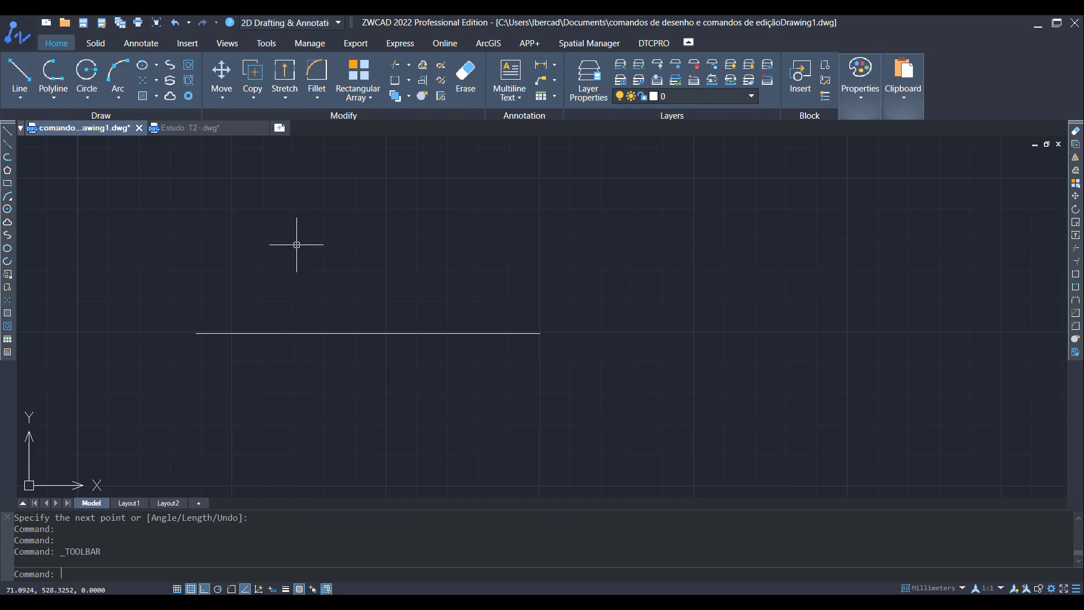
{"action": "left_click", "coordinate": [423, 66]}
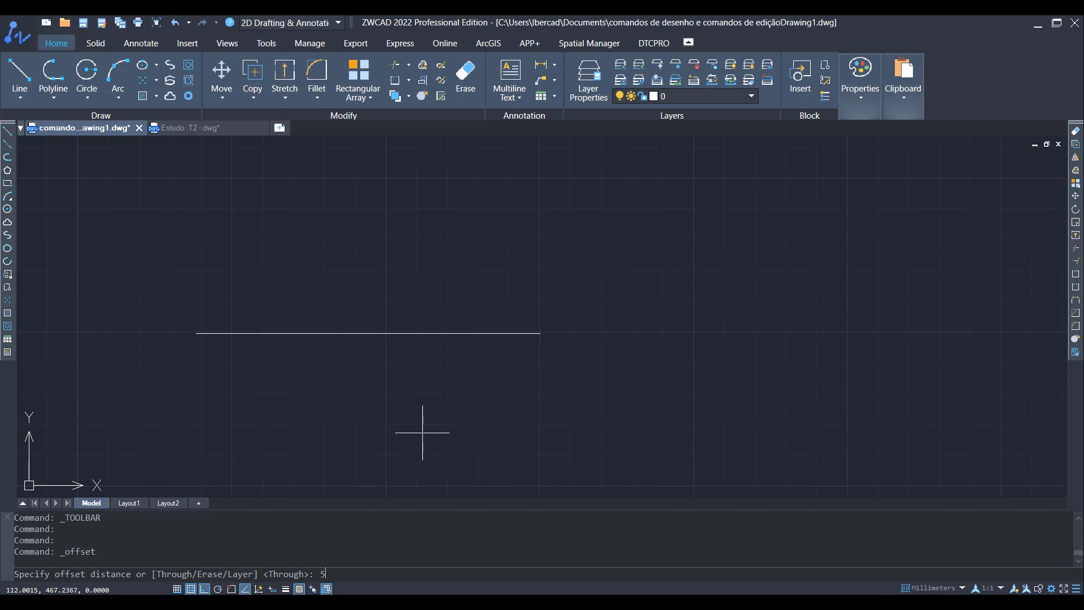
{"action": "type", "text": "5"}
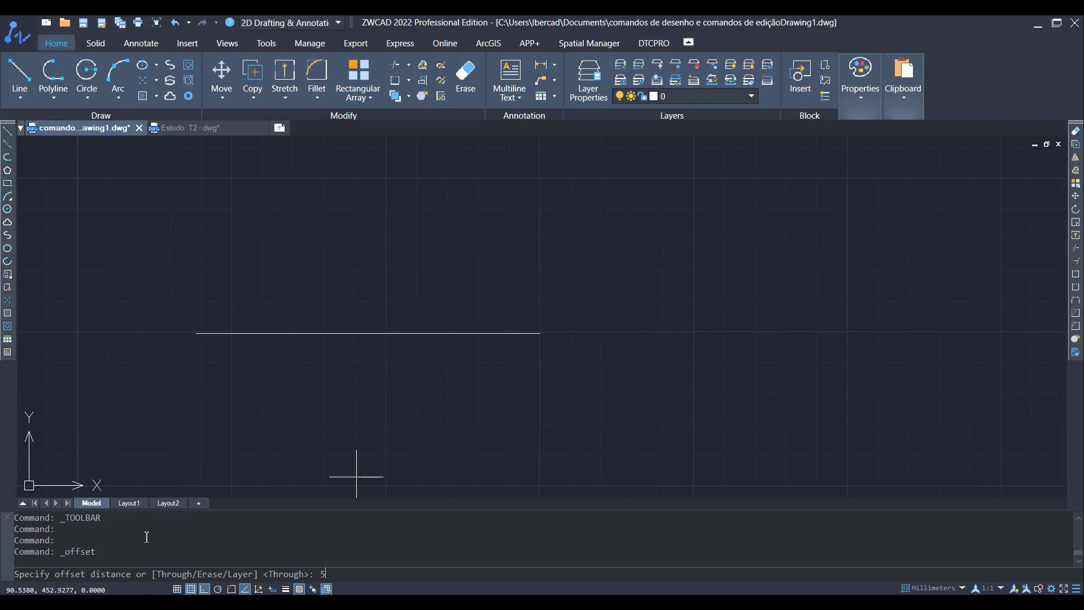
{"action": "key", "text": "Return"}
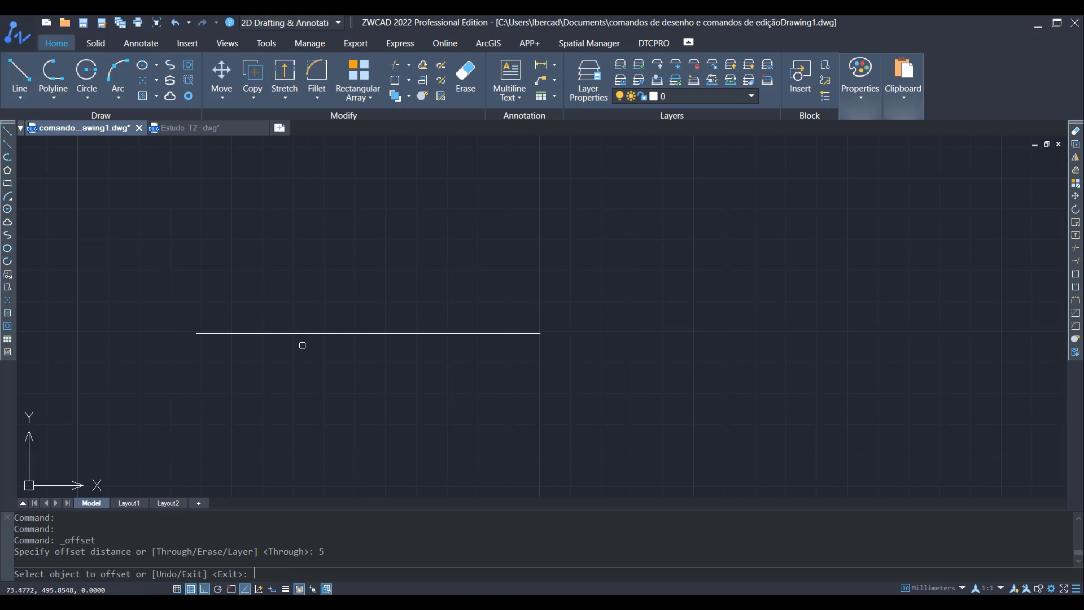
{"action": "left_click", "coordinate": [330, 333]}
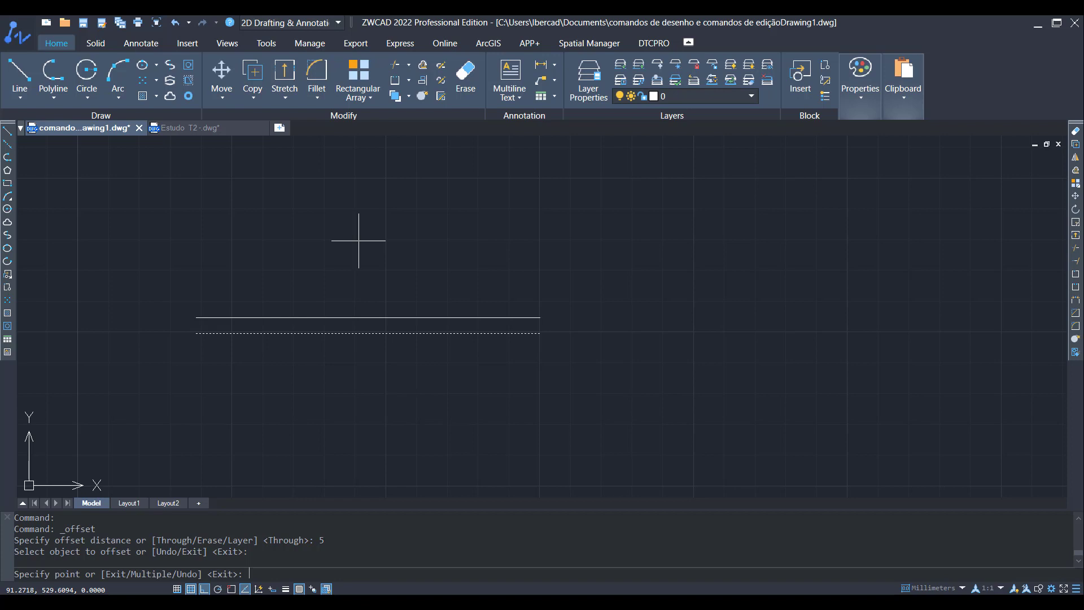
{"action": "left_click", "coordinate": [379, 385]}
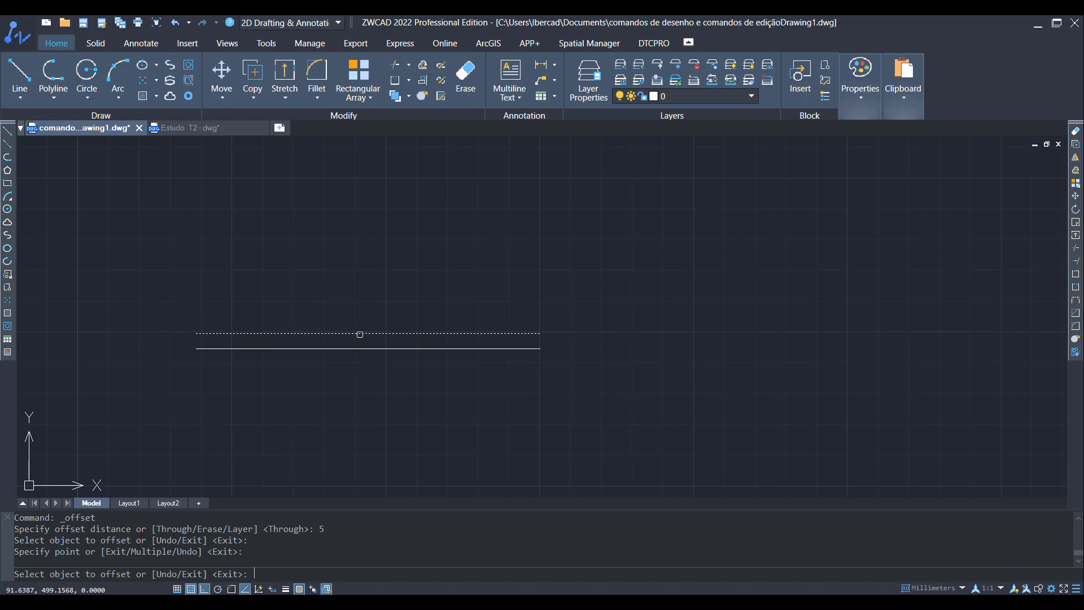
Step: Add three more parallel lines above the original and one below the lowest line at 5 mm offsets, and end Offset
{"action": "left_click", "coordinate": [360, 334]}
{"action": "left_click", "coordinate": [358, 306]}
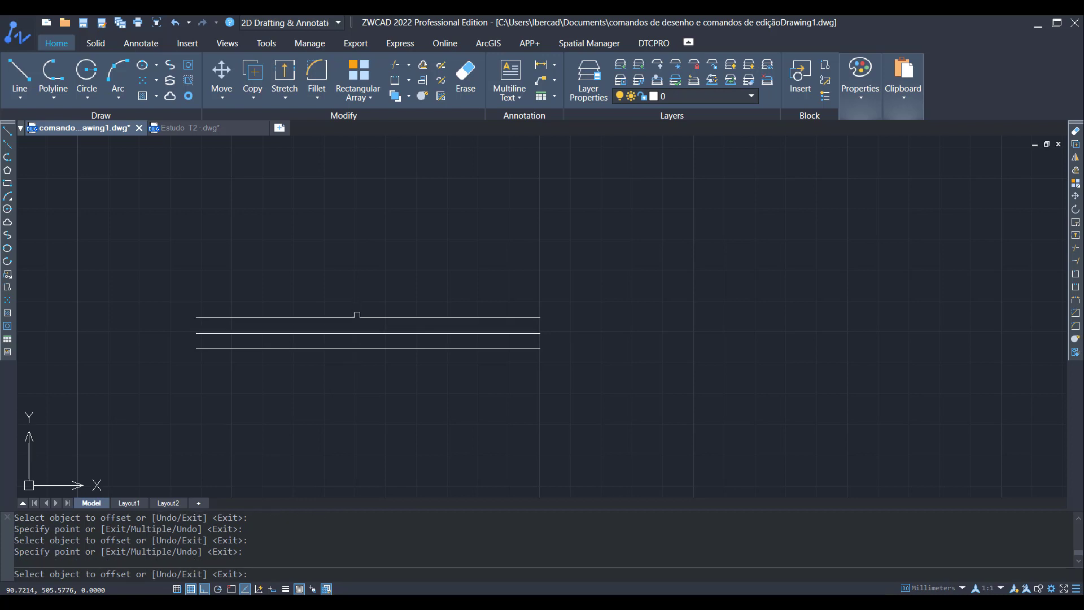
{"action": "left_click", "coordinate": [357, 314]}
{"action": "left_click", "coordinate": [348, 268]}
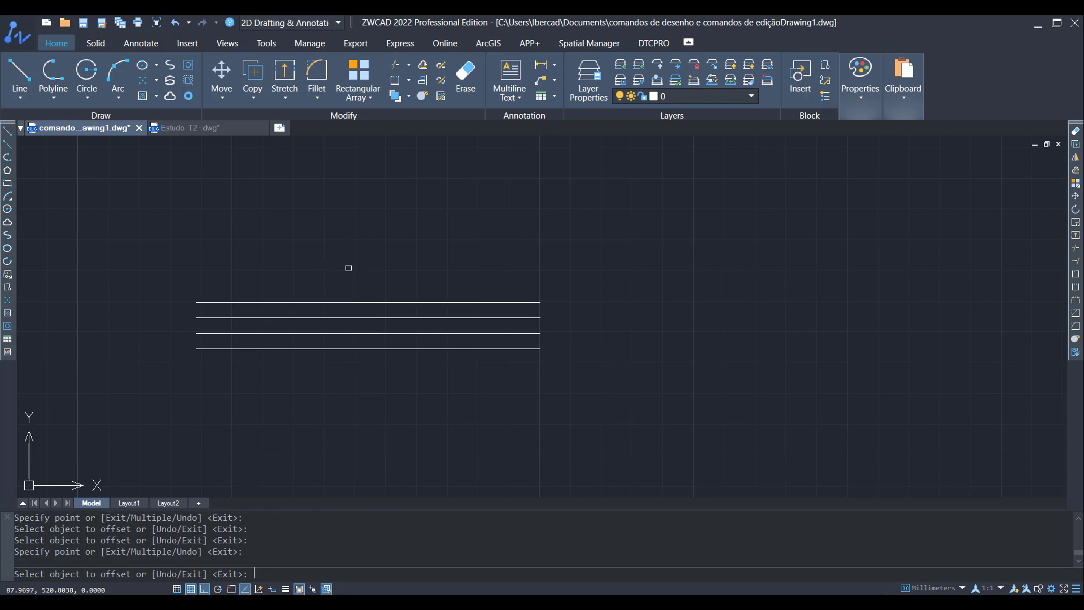
{"action": "left_click", "coordinate": [359, 303]}
{"action": "left_click", "coordinate": [363, 272]}
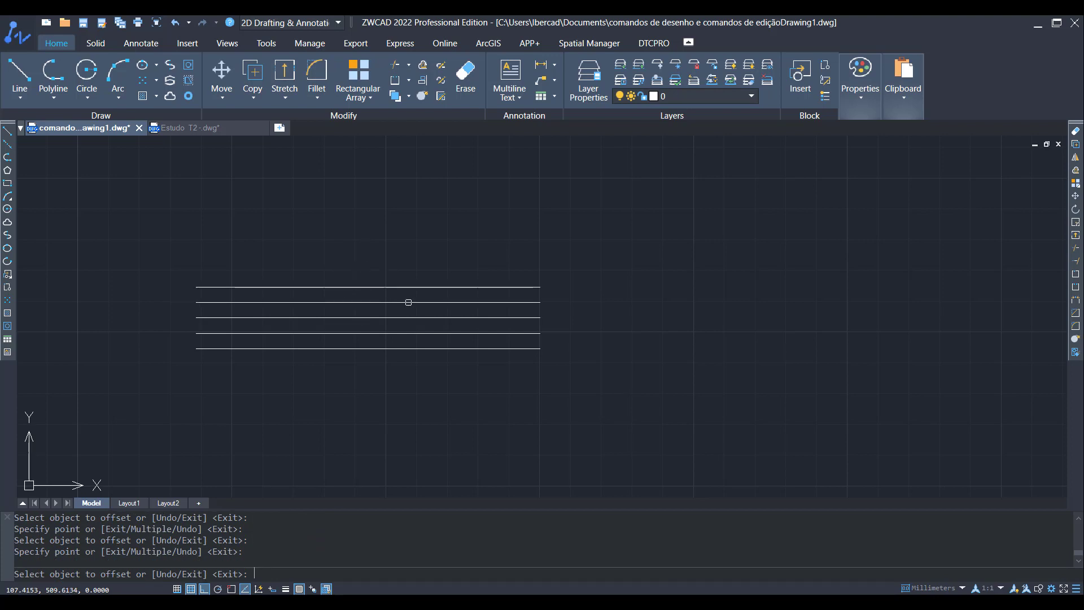
{"action": "left_click", "coordinate": [392, 349]}
{"action": "left_click", "coordinate": [391, 378]}
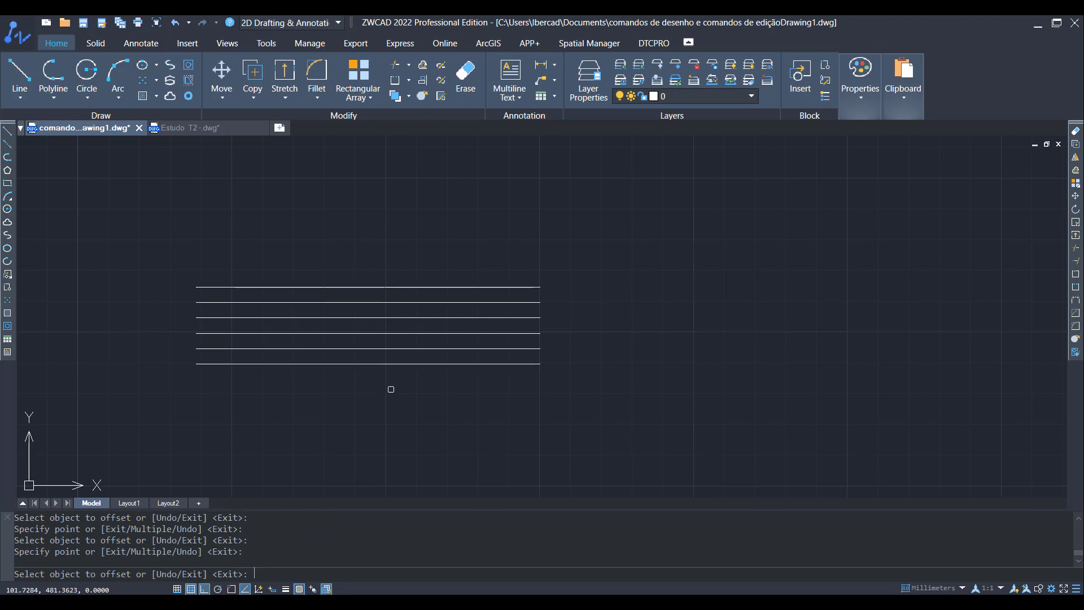
{"action": "right_click", "coordinate": [387, 391]}
{"action": "left_click", "coordinate": [406, 400]}
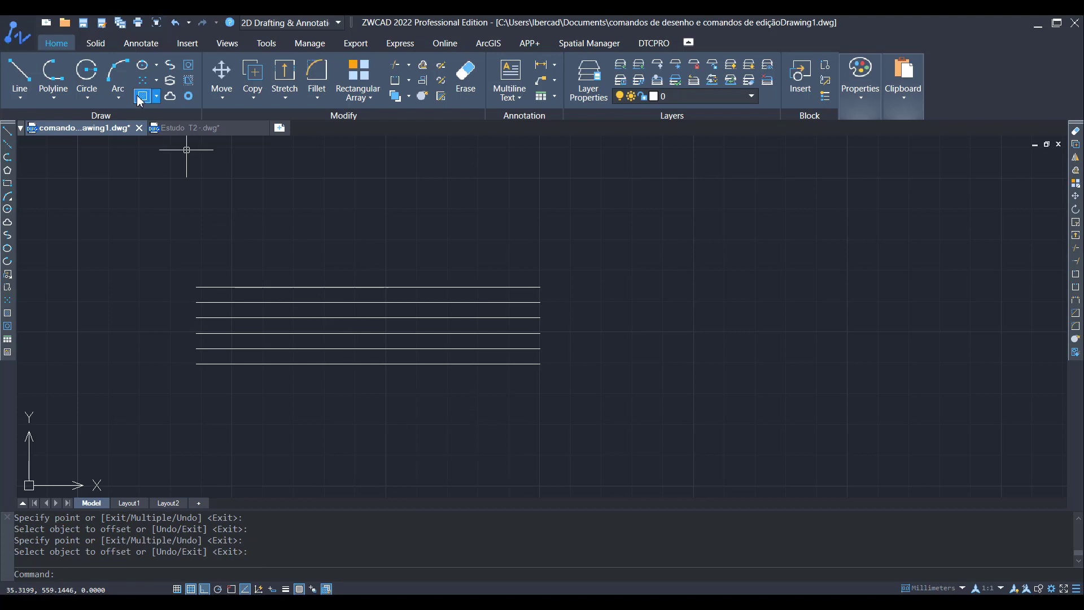
Step: Try to draw a three-point arc through vertically aligned points beside the parallel lines' right ends
{"action": "left_click", "coordinate": [118, 84]}
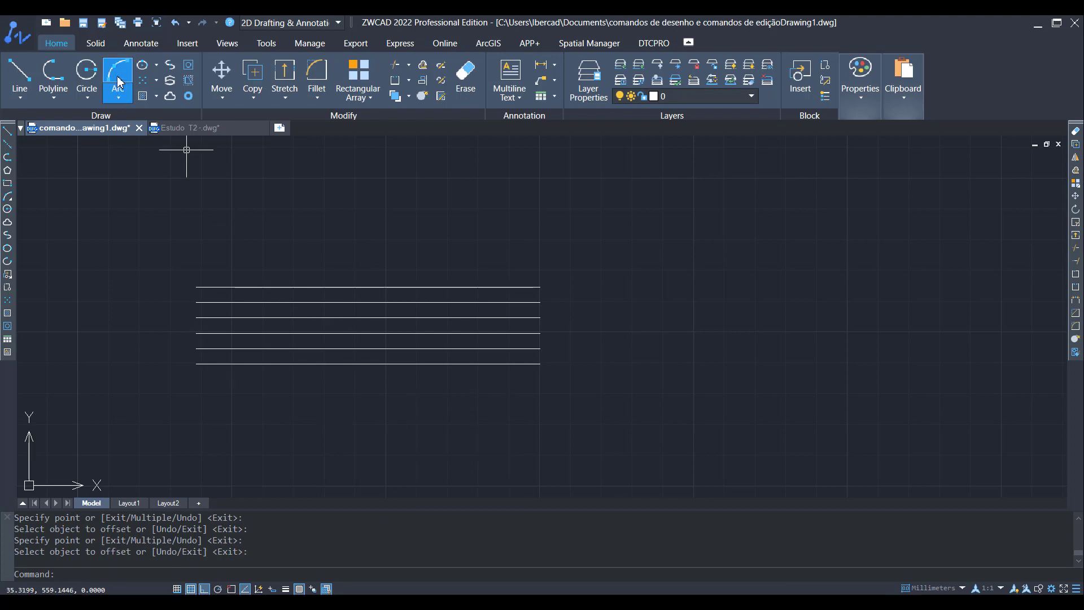
{"action": "left_click", "coordinate": [647, 356]}
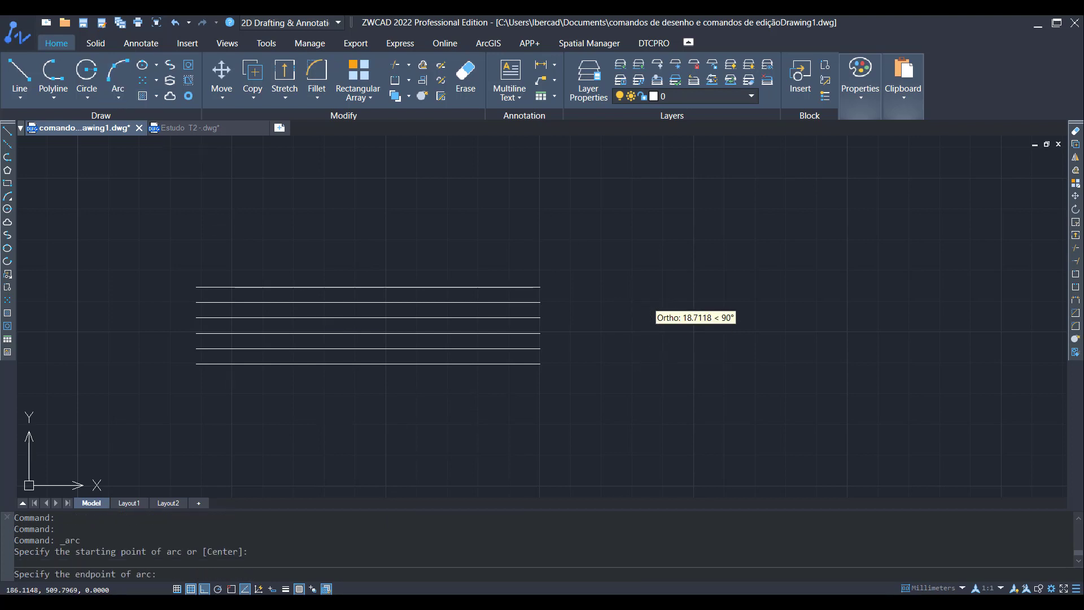
{"action": "left_click", "coordinate": [648, 303]}
{"action": "left_click", "coordinate": [662, 274]}
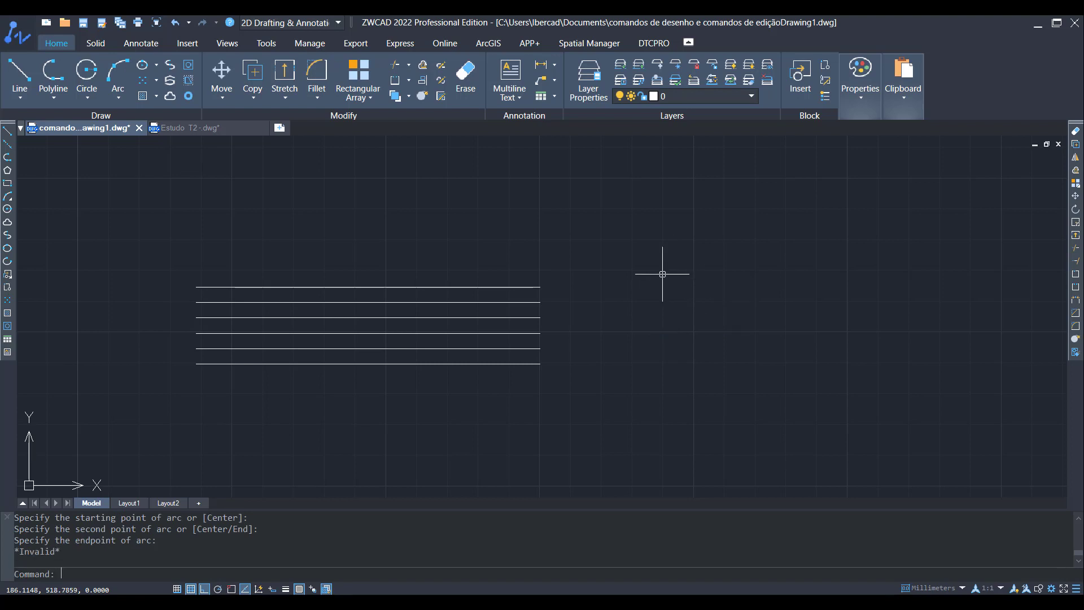
Step: Draw a large three-point arc beside the right ends of the parallel lines, opening toward the lower right
{"action": "left_click", "coordinate": [127, 84]}
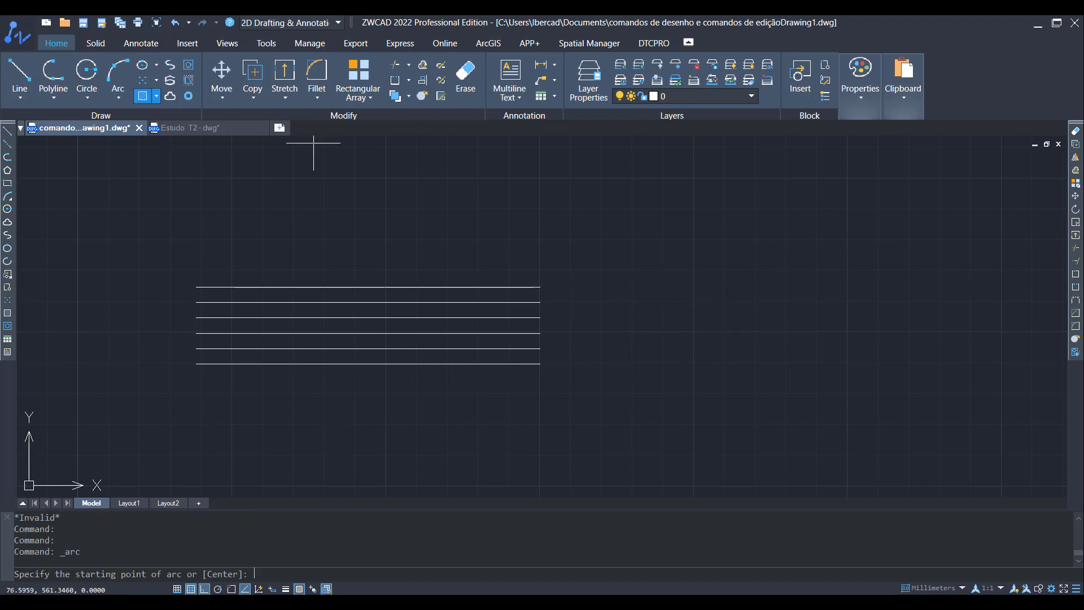
{"action": "left_click", "coordinate": [616, 391]}
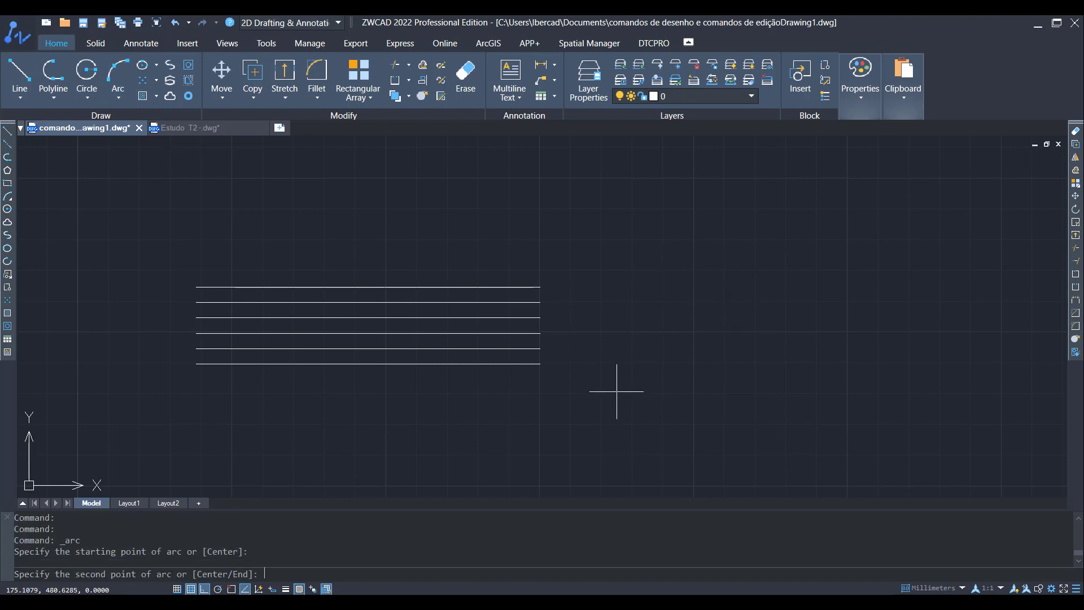
{"action": "left_click", "coordinate": [653, 220]}
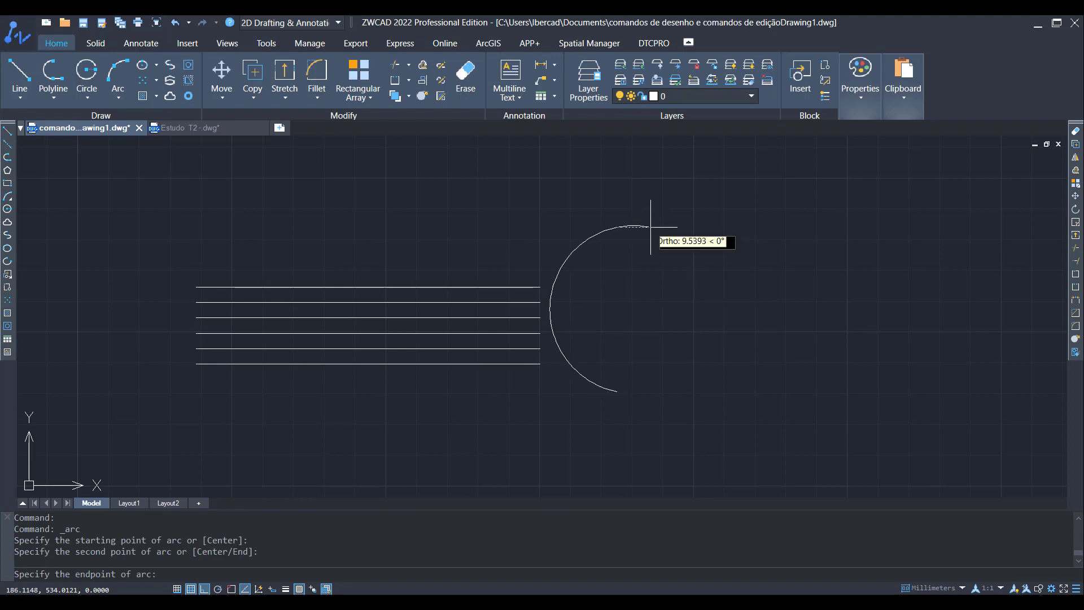
{"action": "left_click", "coordinate": [754, 263]}
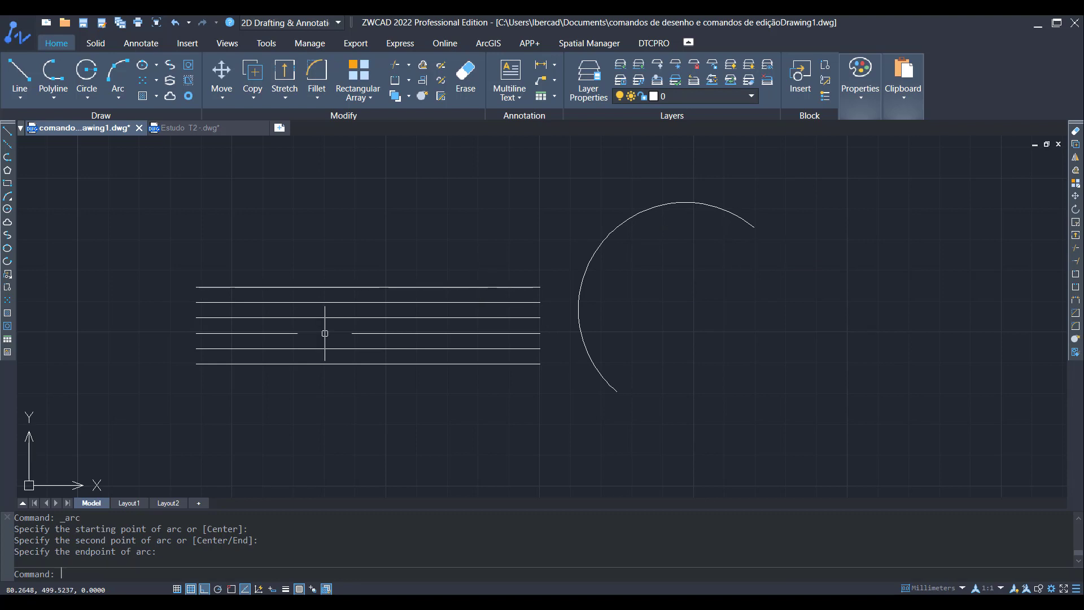
Step: Offset the large arc inward by 8 mm using the Offset command's alias O
{"action": "type", "text": "O"}
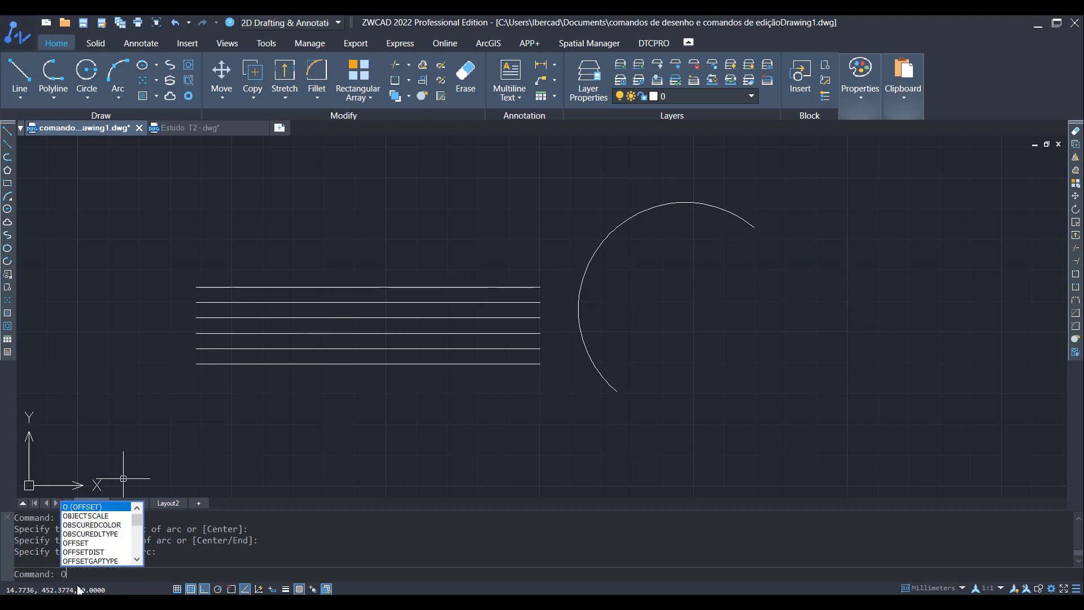
{"action": "key", "text": "Return"}
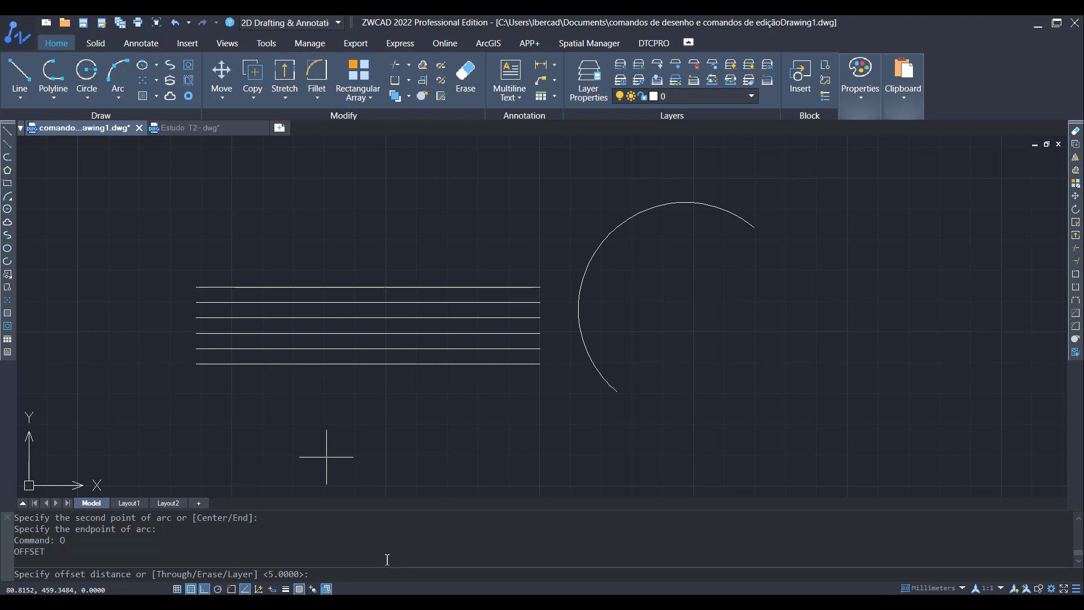
{"action": "key", "text": "Return"}
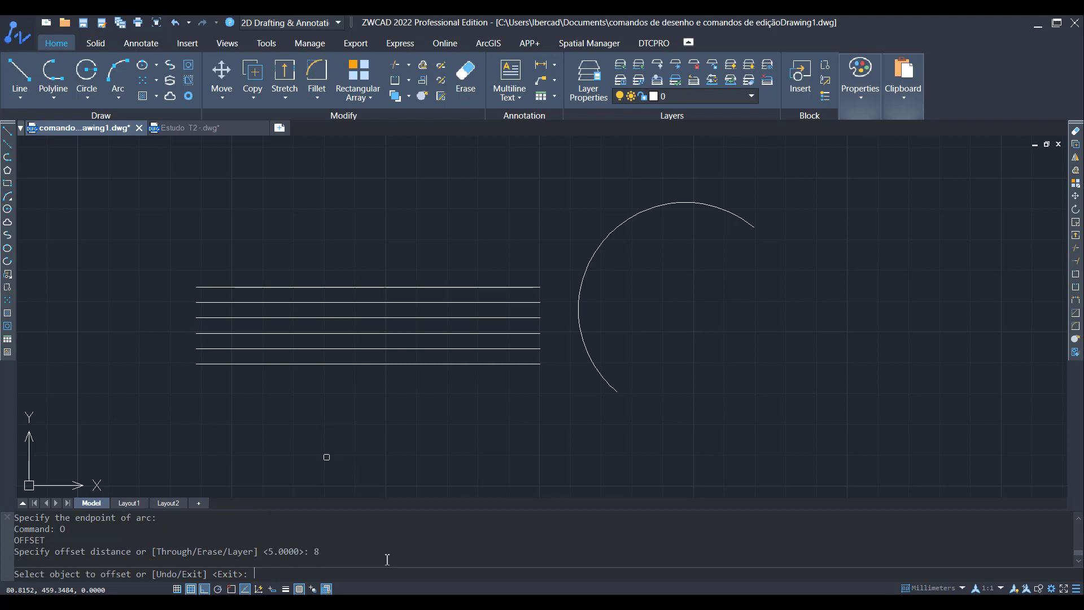
{"action": "left_click", "coordinate": [595, 246]}
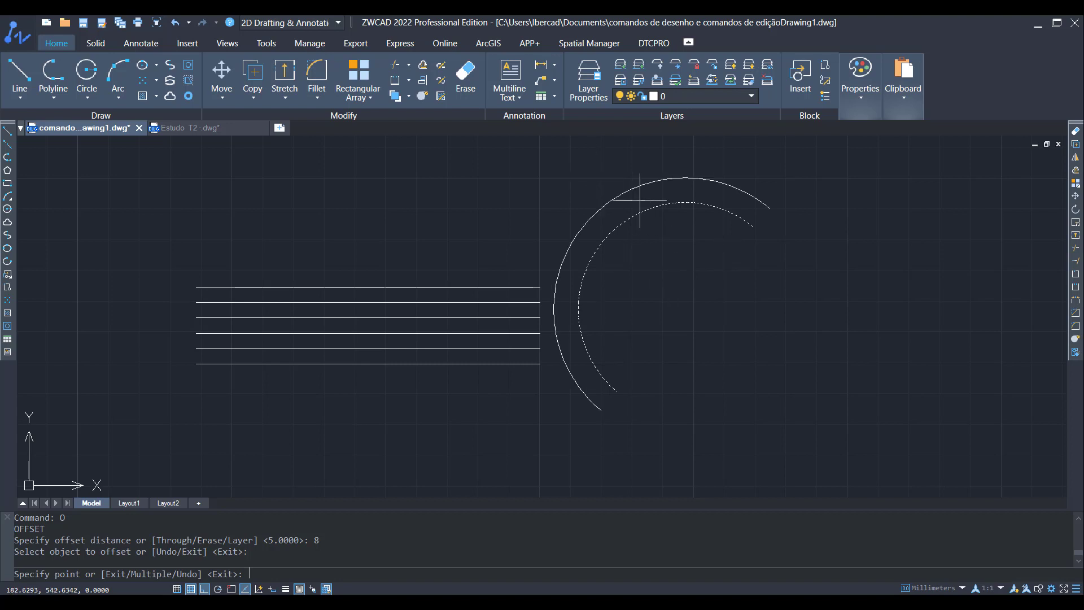
{"action": "left_click", "coordinate": [670, 265]}
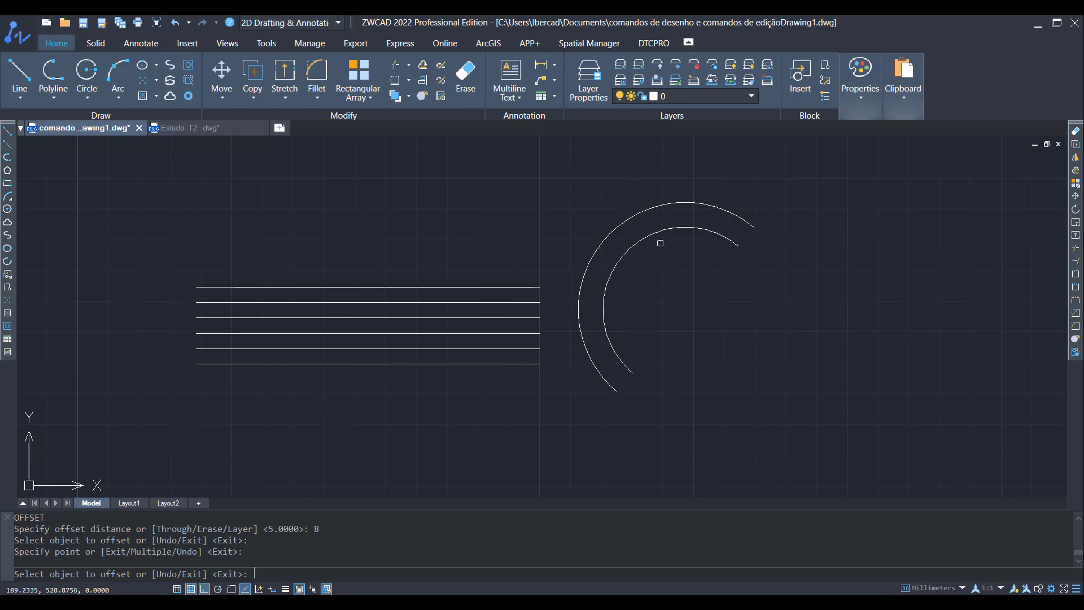
Step: Offset each successive innermost arc inward by 8 mm to add three more arcs, and try one further inward offset
{"action": "left_click", "coordinate": [657, 229]}
{"action": "left_click", "coordinate": [671, 272]}
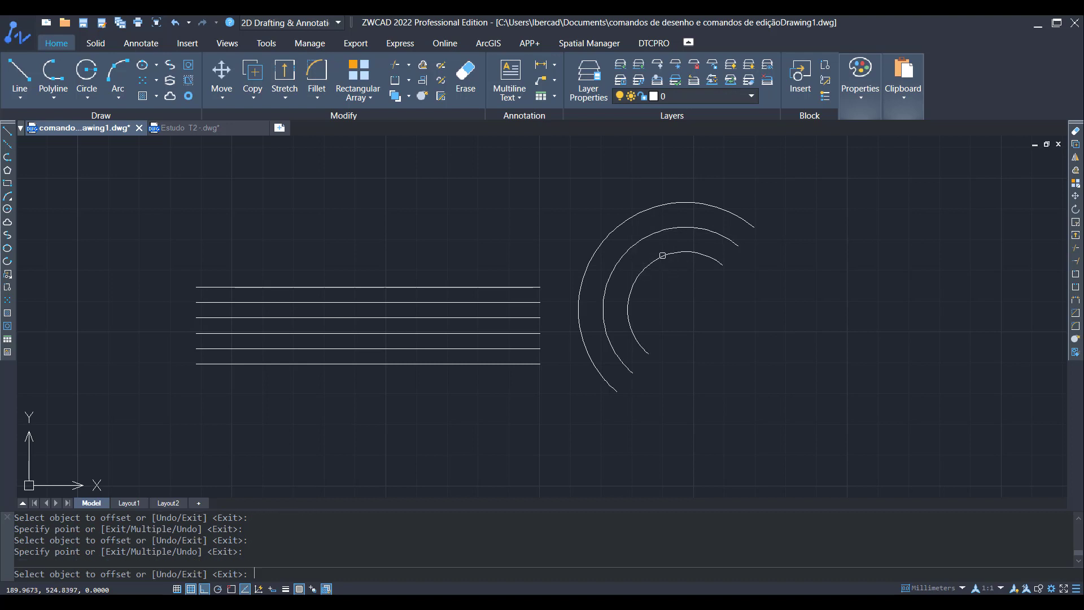
{"action": "left_click", "coordinate": [663, 254]}
{"action": "left_click", "coordinate": [676, 269]}
{"action": "left_click", "coordinate": [672, 276]}
{"action": "left_click", "coordinate": [689, 309]}
{"action": "left_click", "coordinate": [685, 310]}
{"action": "left_click", "coordinate": [688, 315]}
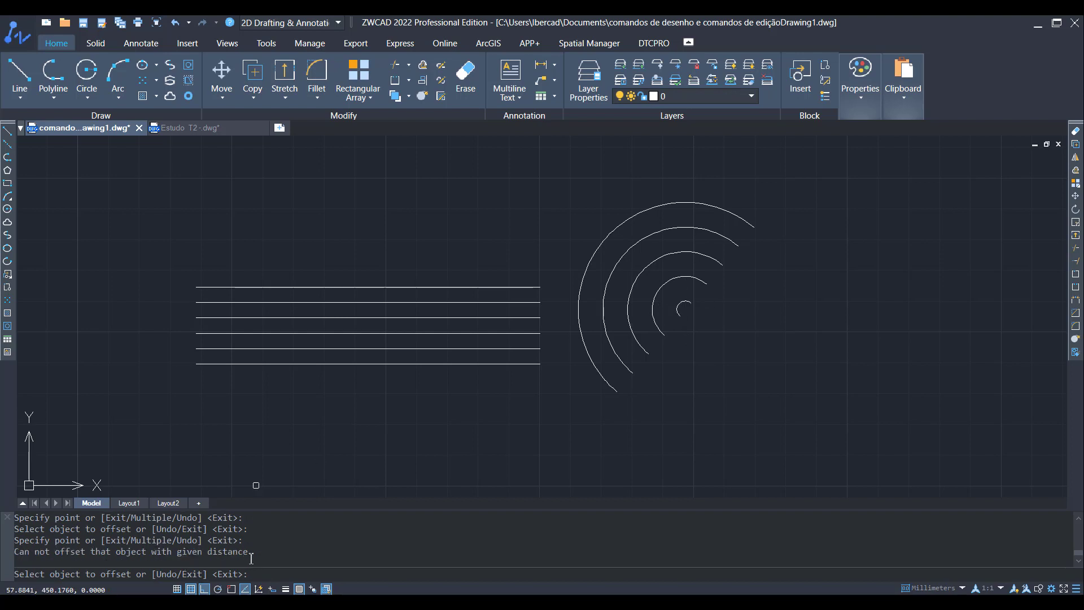
{"action": "left_click_drag", "start_coordinate": [254, 552], "coordinate": [16, 552]}
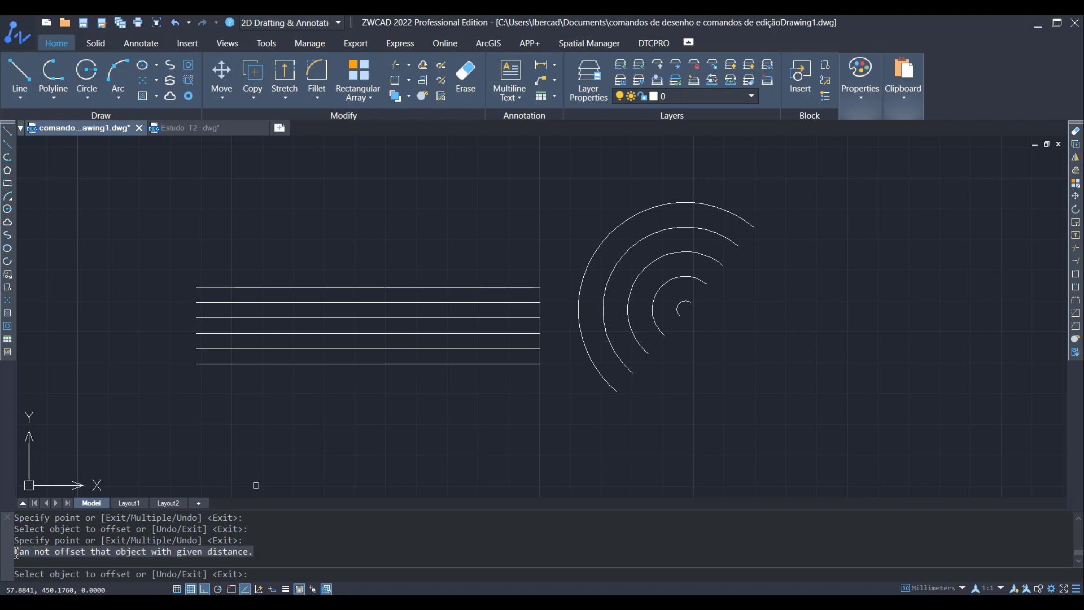
{"action": "left_click", "coordinate": [115, 503]}
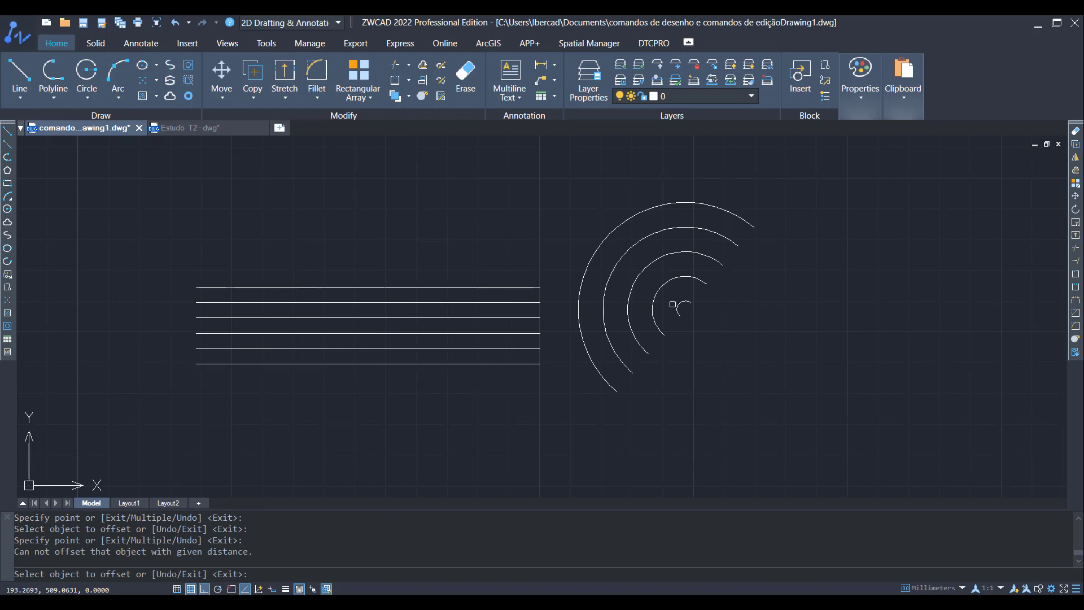
Step: Offset the outermost arc outward by 8 mm and end the Offset command
{"action": "left_click", "coordinate": [623, 223]}
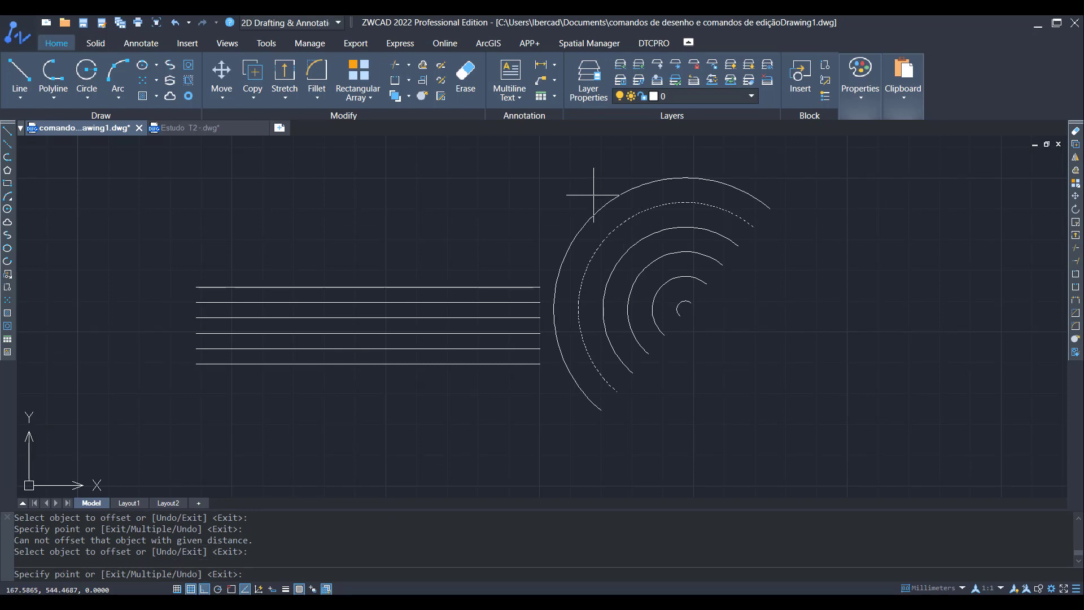
{"action": "left_click", "coordinate": [590, 190]}
{"action": "right_click", "coordinate": [615, 226]}
{"action": "left_click", "coordinate": [644, 222]}
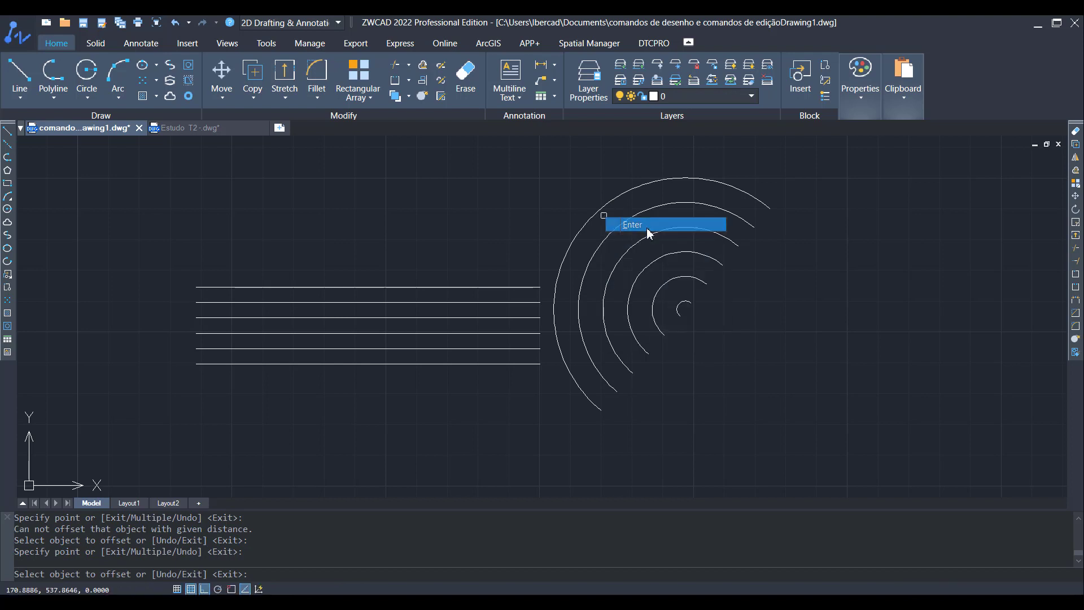
Step: Draw a wide rectangle in the empty area to the right of the concentric arcs
{"action": "scroll", "coordinate": [624, 271], "scroll_direction": "down", "scroll_amount": 2}
{"action": "mouse_move", "coordinate": [643, 289]}
{"action": "middle_mouse_down"}
{"action": "mouse_move", "coordinate": [480, 381]}
{"action": "mouse_move", "coordinate": [483, 394]}
{"action": "middle_mouse_up"}
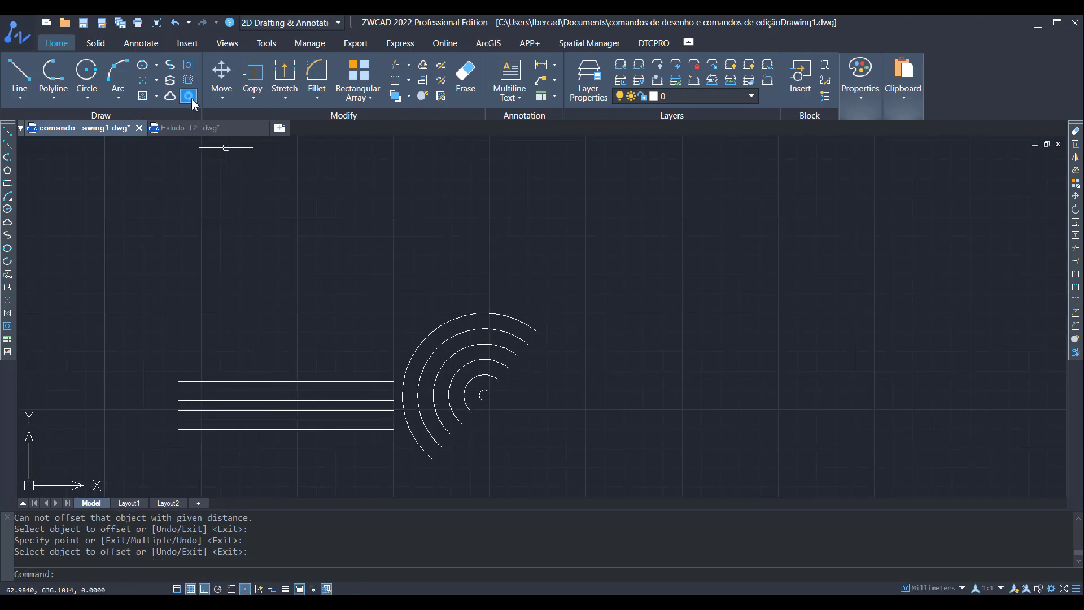
{"action": "left_click", "coordinate": [64, 106]}
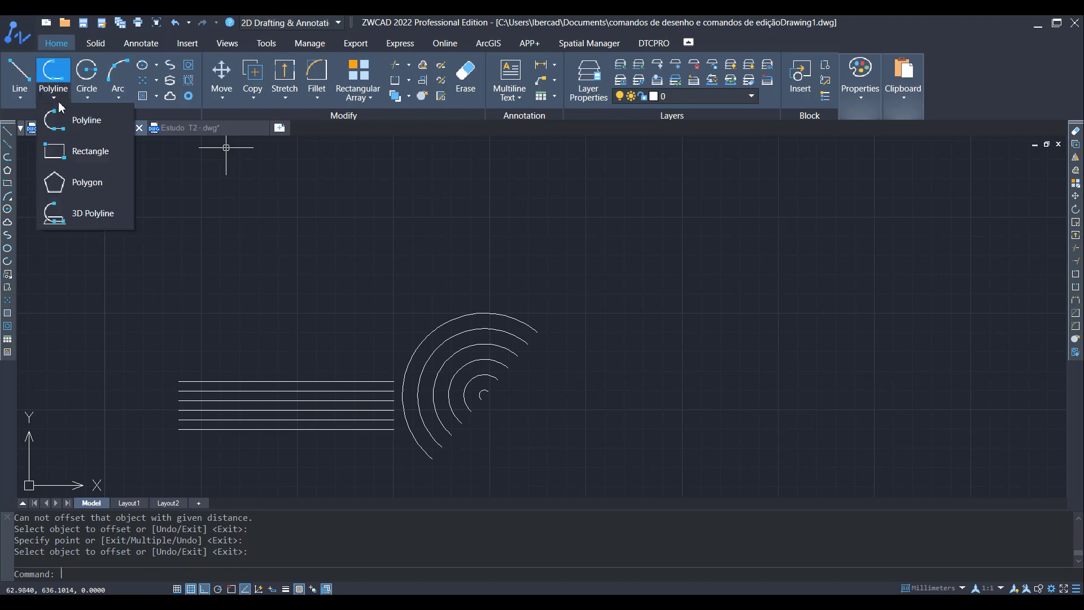
{"action": "left_click", "coordinate": [68, 148]}
{"action": "left_click", "coordinate": [616, 371]}
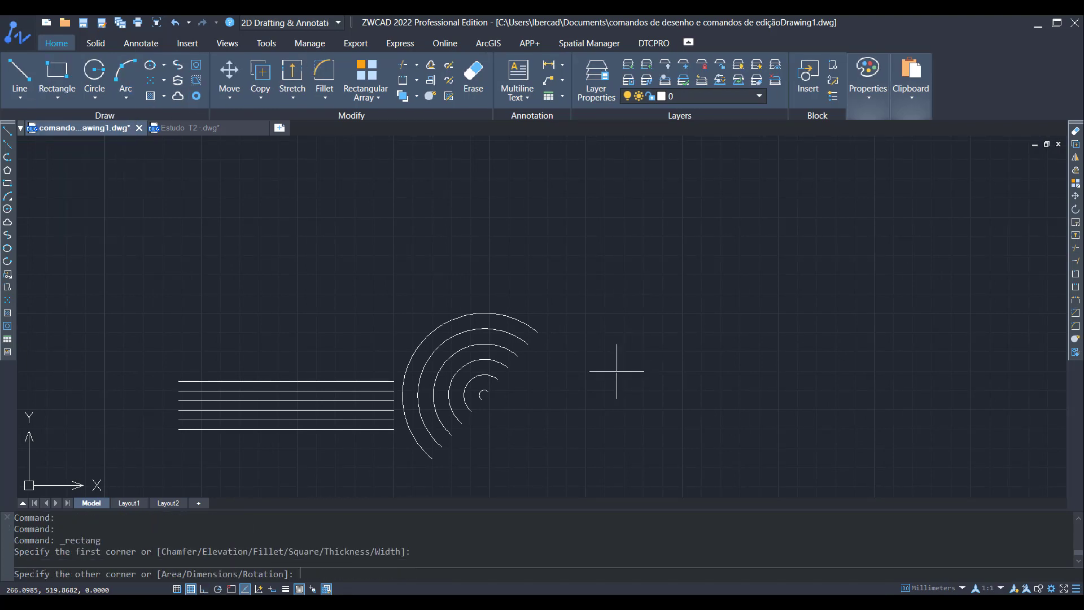
{"action": "left_click", "coordinate": [813, 272]}
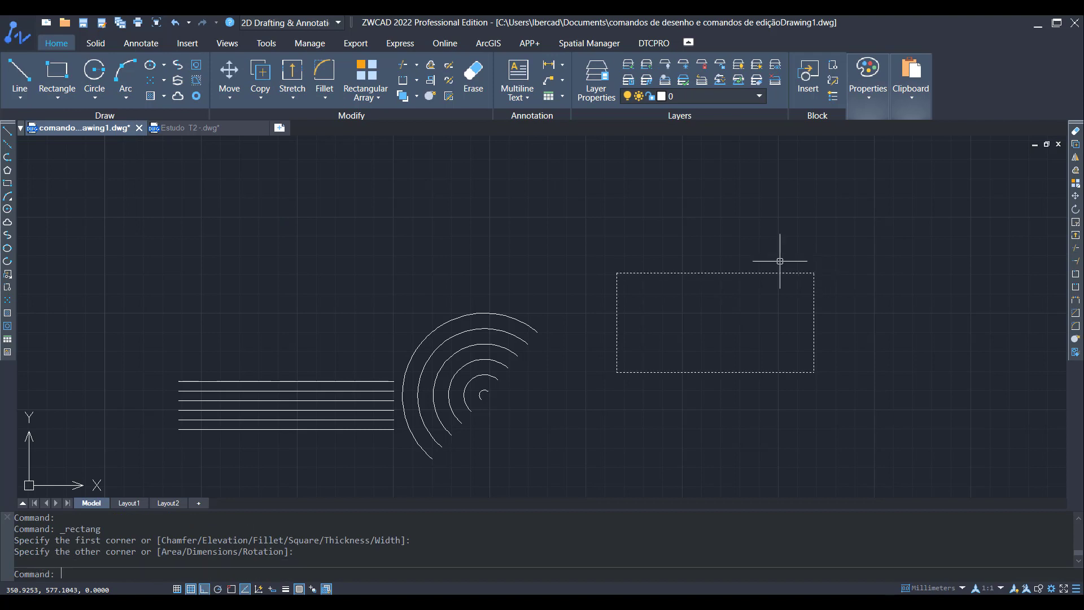
Step: Offset the rectangle inward by 8 mm, and repeat from each new innermost rectangle until there are three nested copies
{"action": "type", "text": "o"}
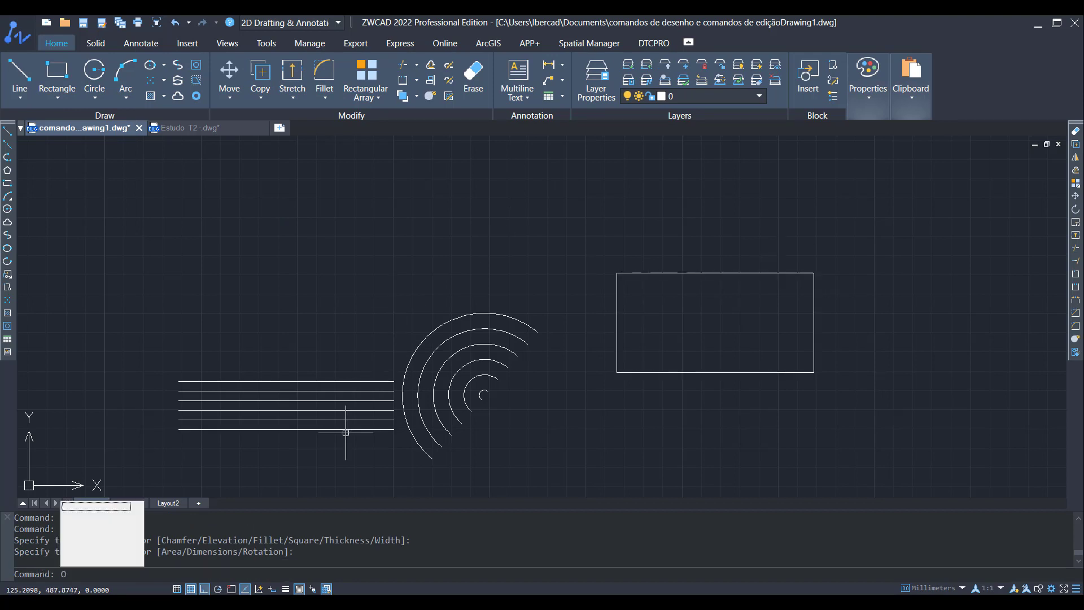
{"action": "key", "text": "Return"}
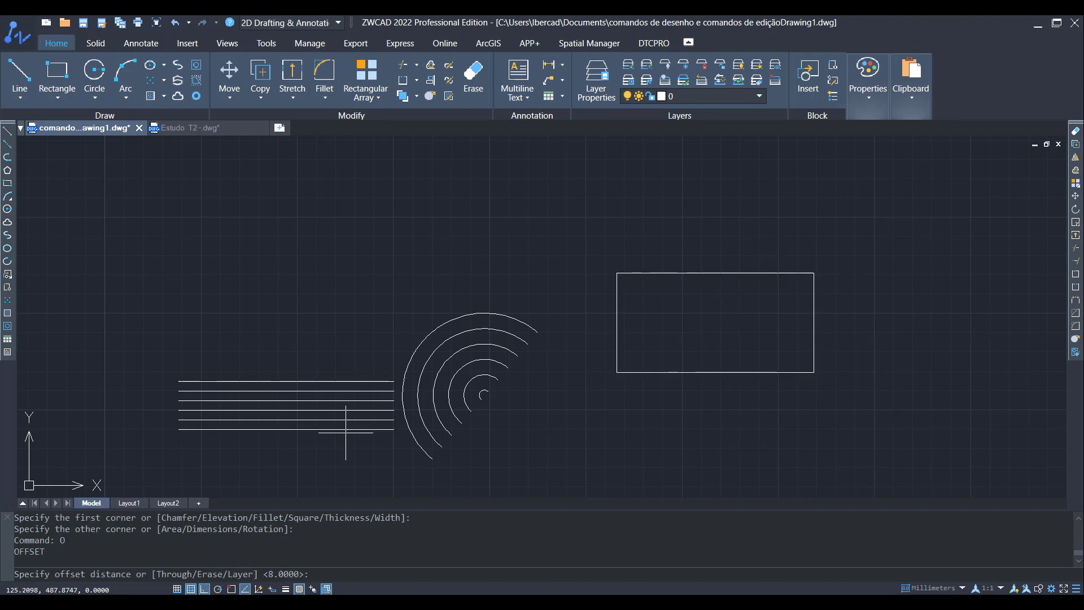
{"action": "key", "text": "Return"}
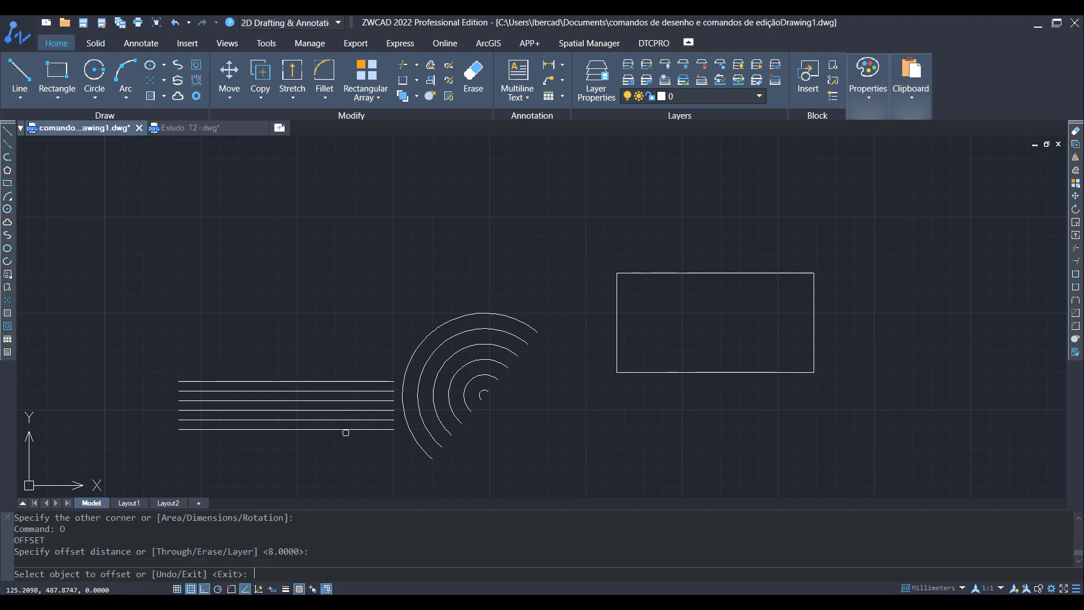
{"action": "left_click", "coordinate": [682, 273]}
{"action": "left_click", "coordinate": [687, 290]}
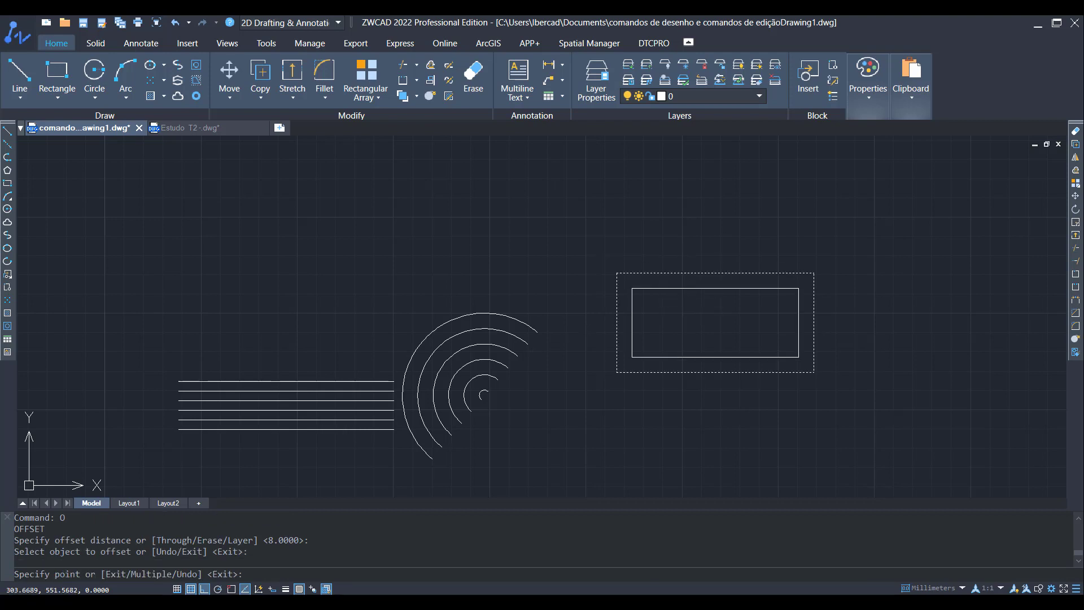
{"action": "left_click", "coordinate": [689, 292]}
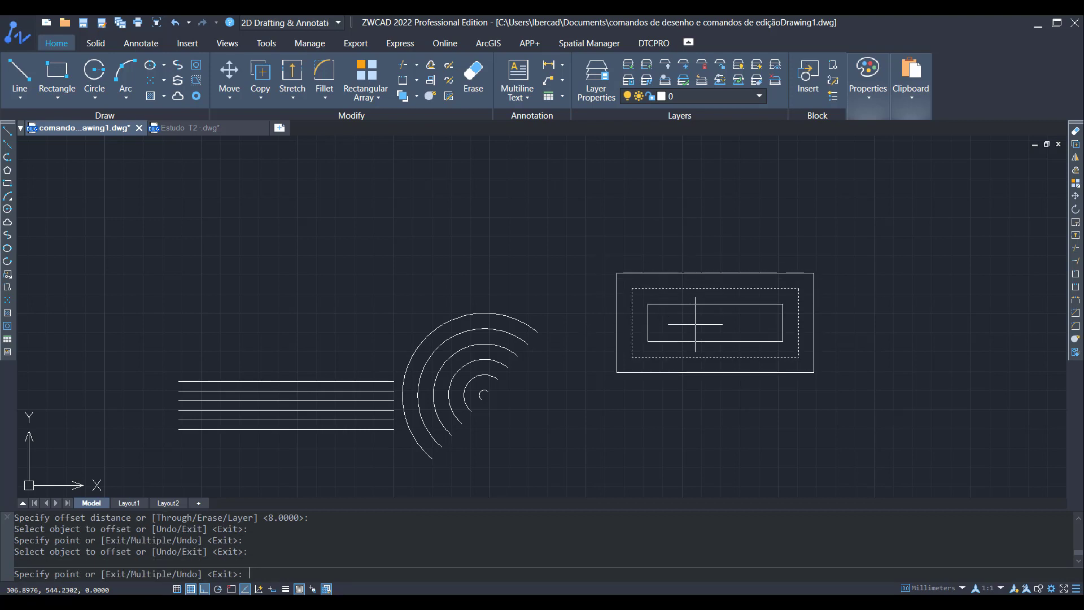
{"action": "left_click", "coordinate": [693, 308]}
{"action": "left_click", "coordinate": [691, 306]}
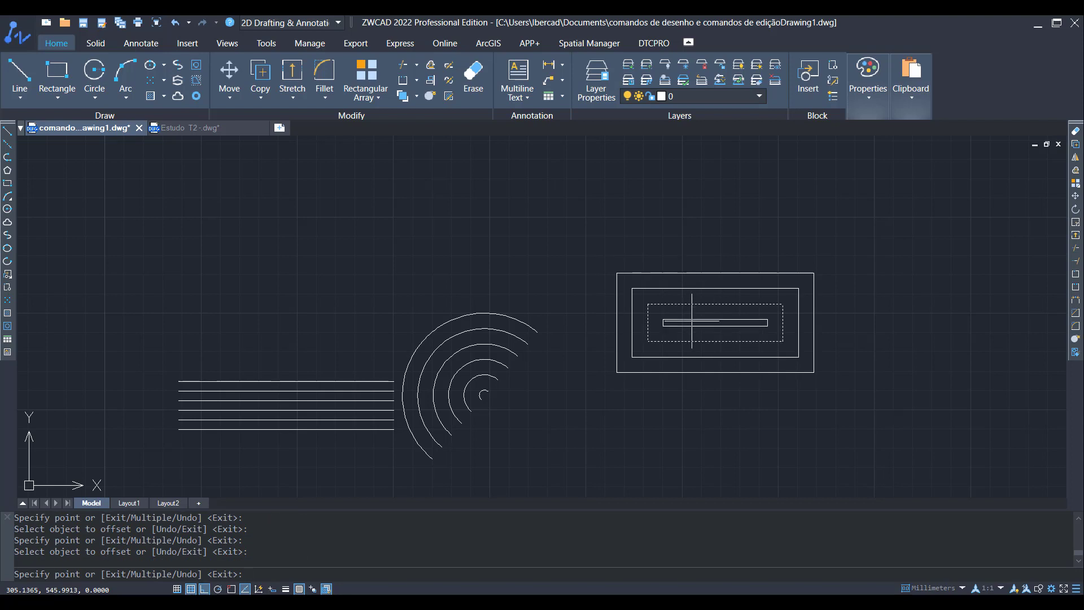
{"action": "left_click", "coordinate": [692, 322]}
Step: Try to offset the innermost rectangle inward by another 8 mm, and end the Offset command
{"action": "left_click", "coordinate": [712, 326]}
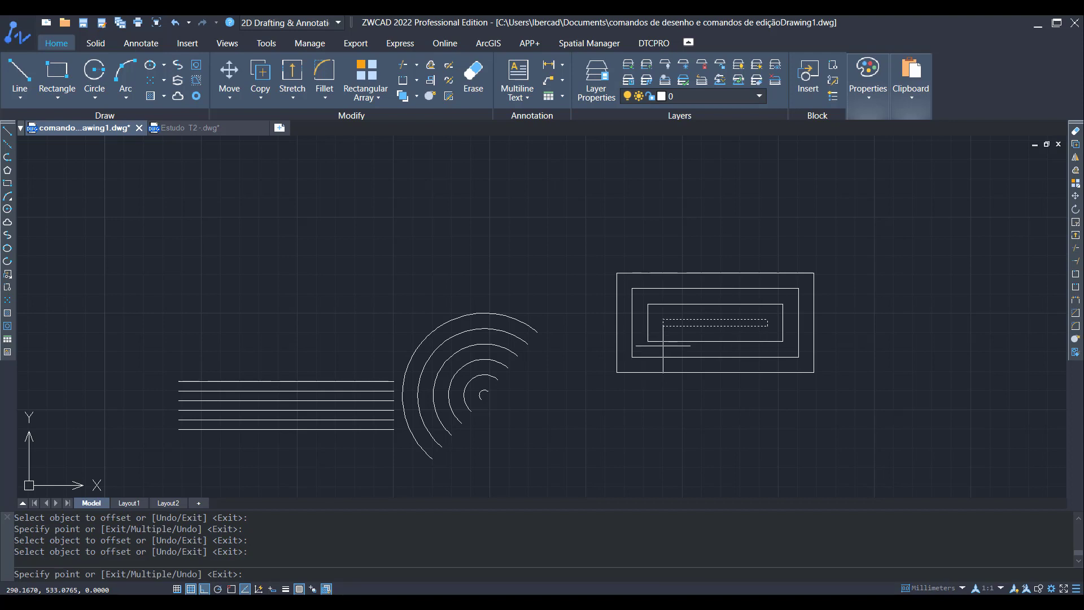
{"action": "left_click", "coordinate": [680, 325]}
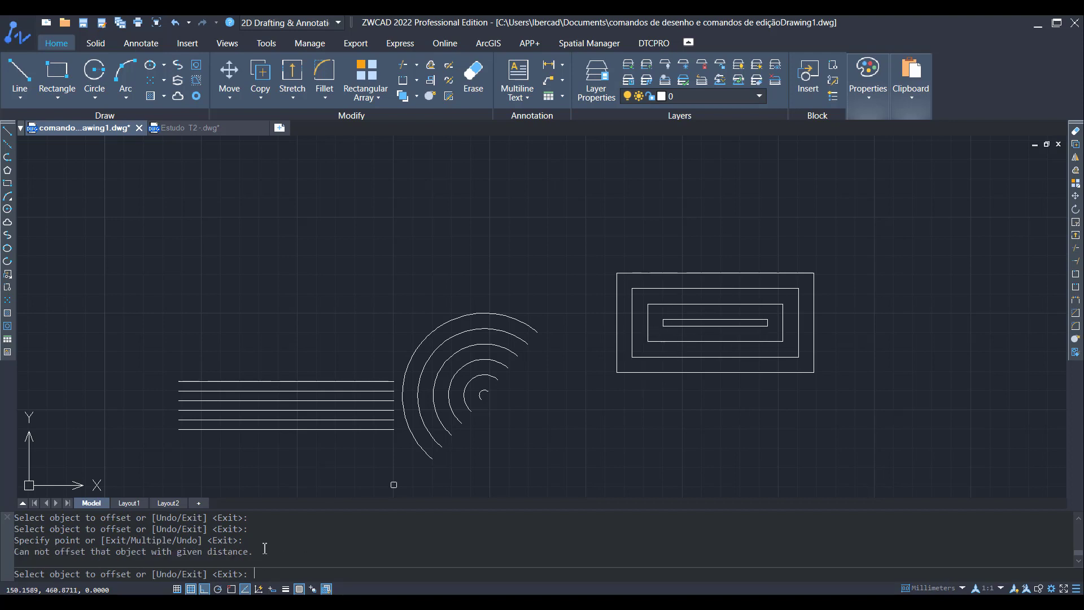
{"action": "left_click_drag", "start_coordinate": [33, 566], "coordinate": [14, 552]}
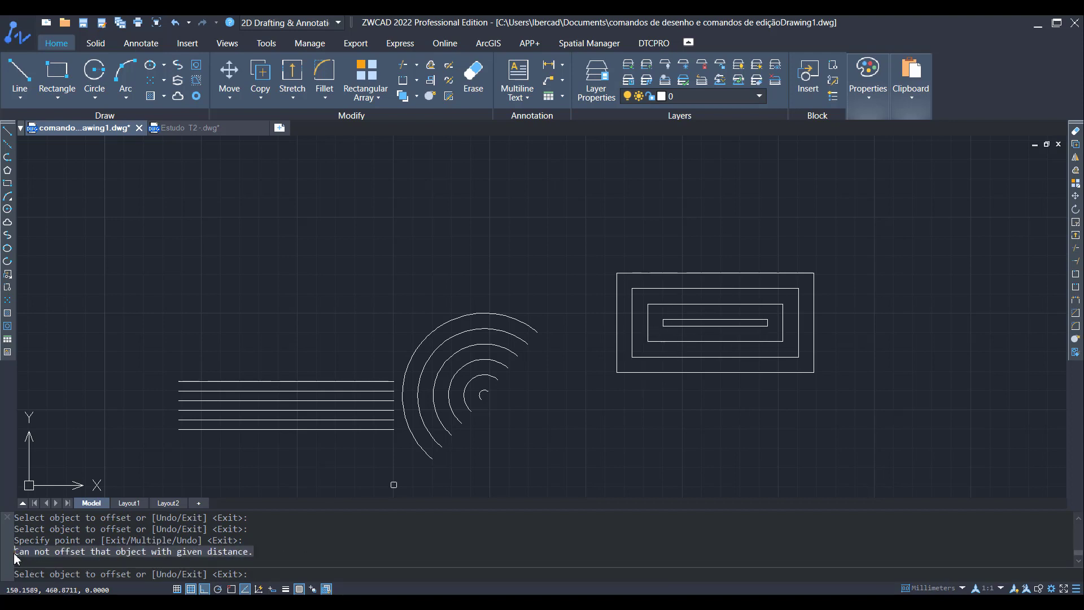
{"action": "right_click", "coordinate": [542, 227]}
{"action": "left_click", "coordinate": [571, 250]}
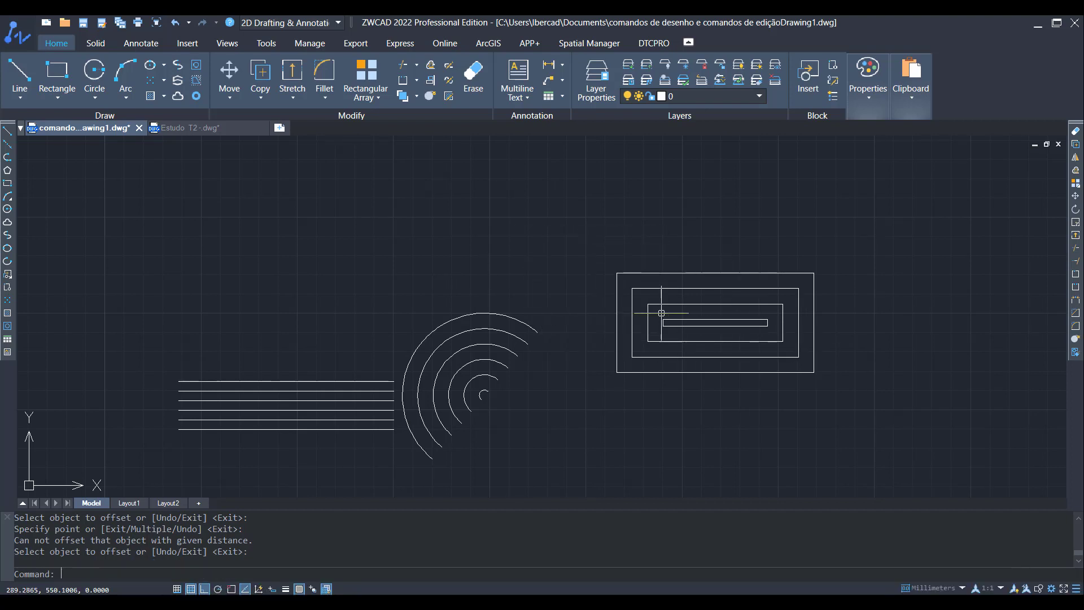
Step: Examine the house floor plan and the inner plaster line of the kitchen wall behind the sink
{"action": "scroll", "coordinate": [661, 312], "scroll_direction": "down", "scroll_amount": 2}
{"action": "mouse_move", "coordinate": [733, 374]}
{"action": "middle_mouse_down"}
{"action": "mouse_move", "coordinate": [608, 220]}
{"action": "mouse_move", "coordinate": [549, 267]}
{"action": "mouse_move", "coordinate": [455, 188]}
{"action": "middle_mouse_up"}
{"action": "scroll", "coordinate": [513, 338], "scroll_direction": "up", "scroll_amount": 4}
{"action": "scroll", "coordinate": [512, 297], "scroll_direction": "up", "scroll_amount": 2}
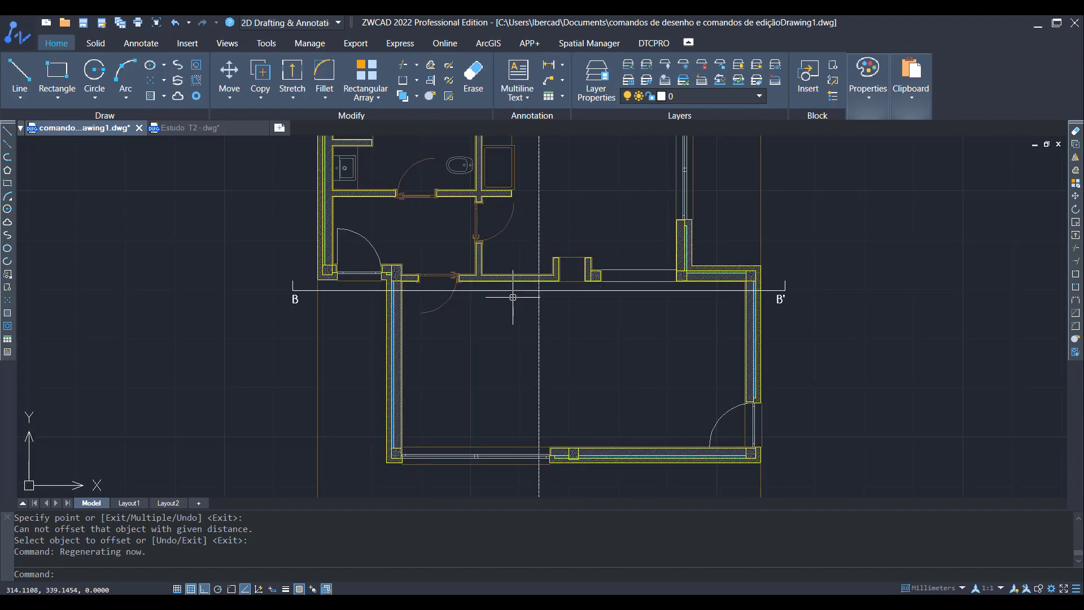
{"action": "middle_click_drag", "start_coordinate": [512, 296], "coordinate": [495, 335]}
{"action": "scroll", "coordinate": [500, 291], "scroll_direction": "up", "scroll_amount": 3}
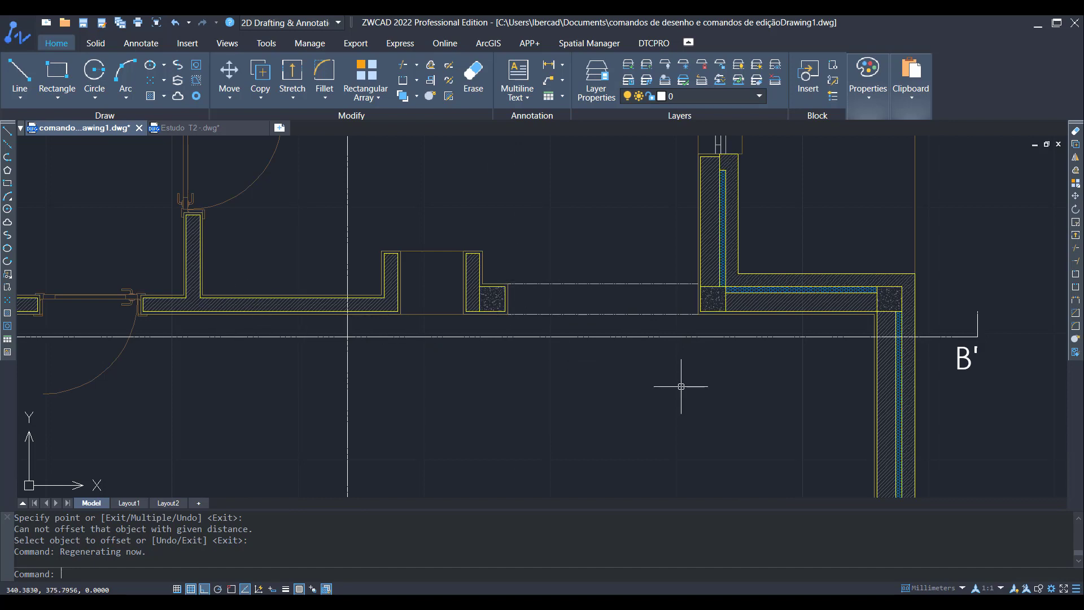
{"action": "scroll", "coordinate": [503, 299], "scroll_direction": "down", "scroll_amount": 3}
{"action": "scroll", "coordinate": [316, 254], "scroll_direction": "up", "scroll_amount": 5}
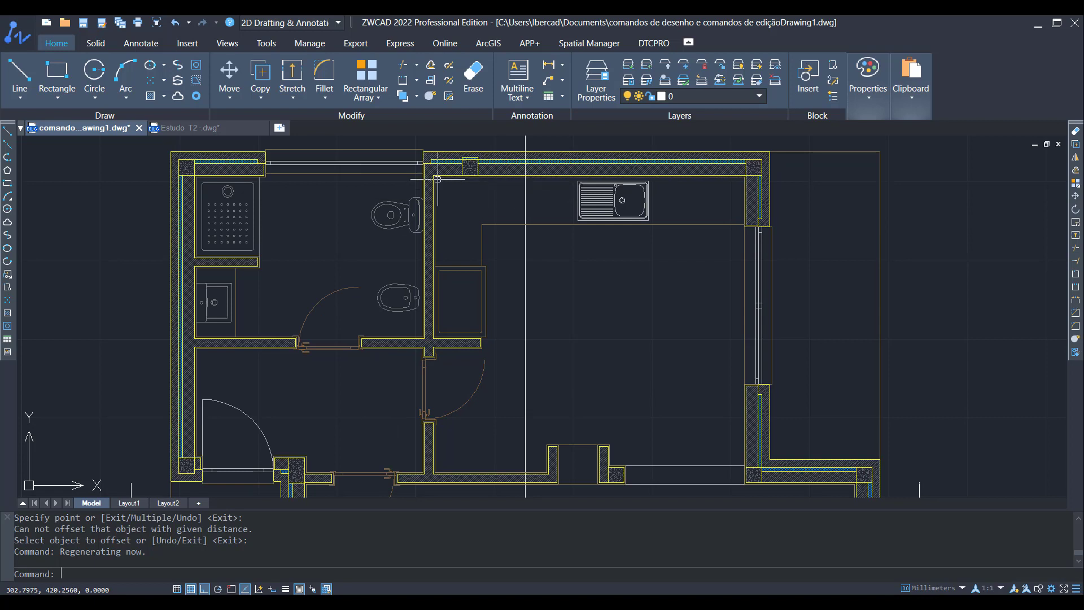
{"action": "left_click", "coordinate": [536, 178]}
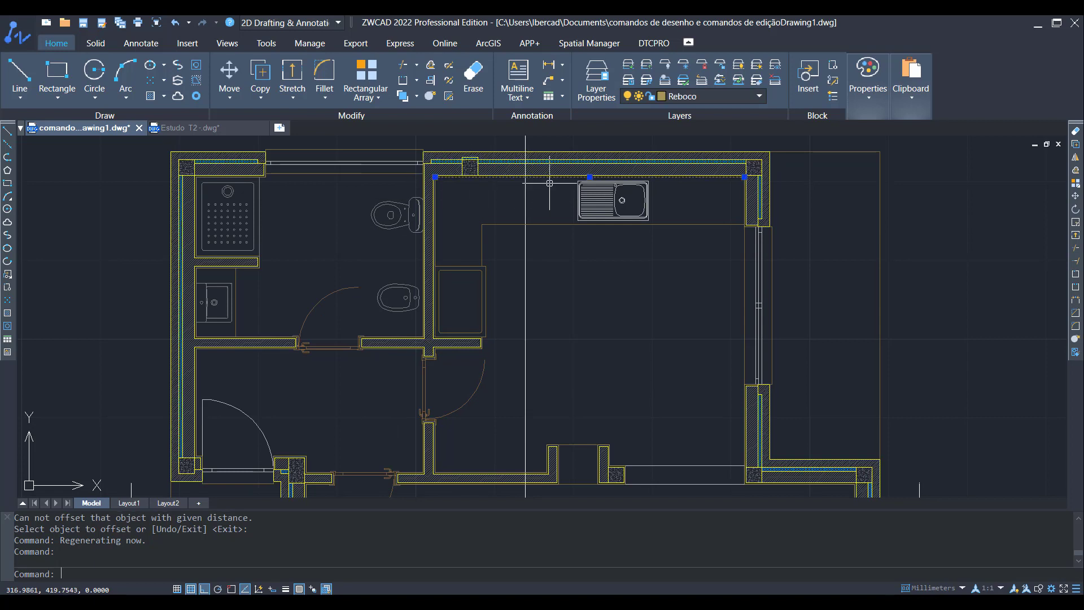
{"action": "scroll", "coordinate": [555, 170], "scroll_direction": "up", "scroll_amount": 2}
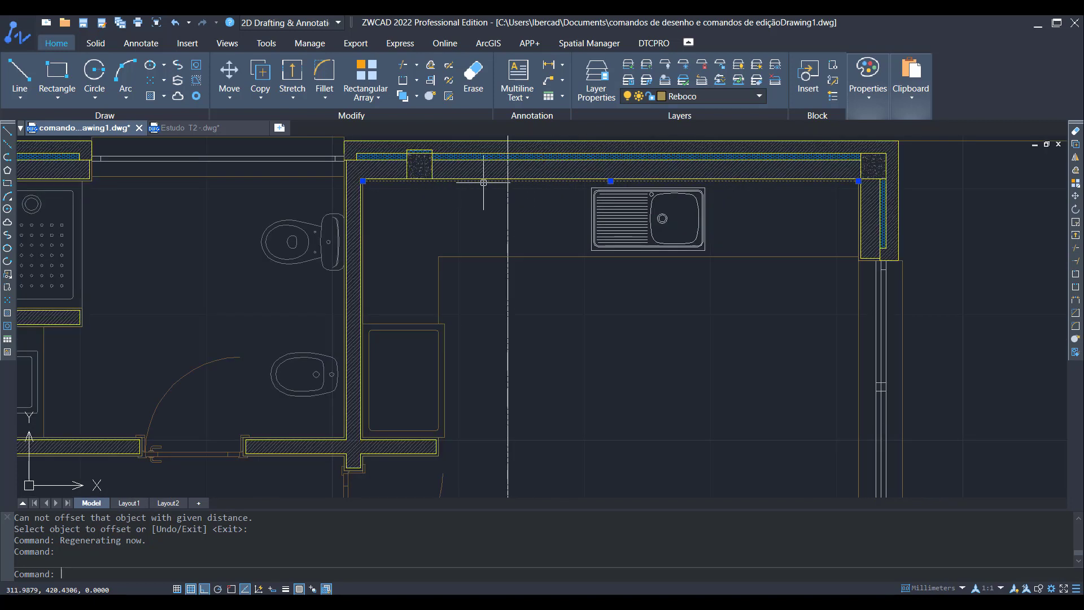
{"action": "key", "text": "Escape"}
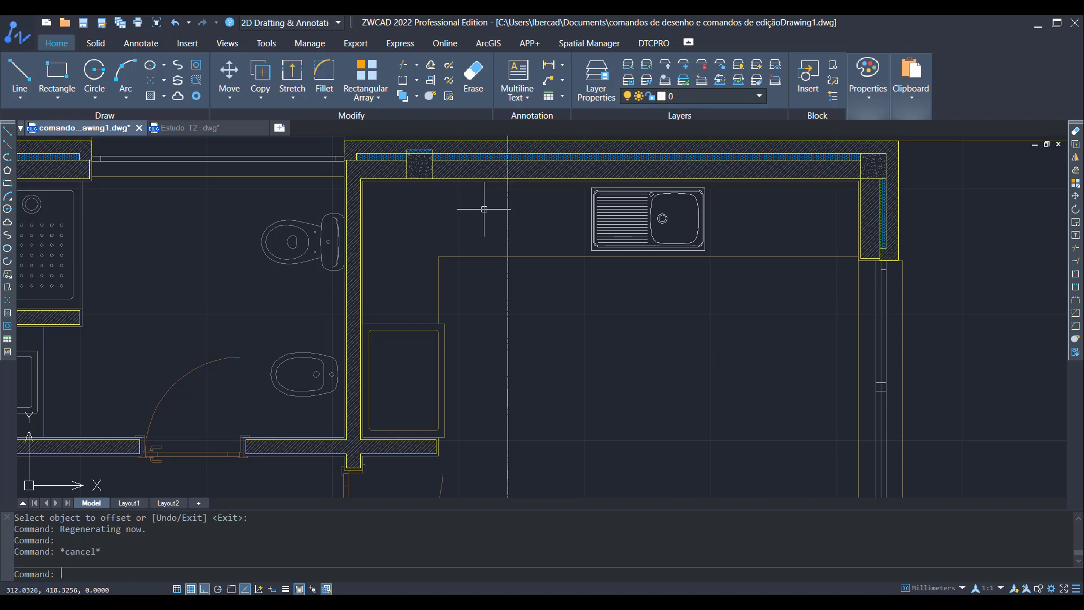
{"action": "key", "text": "Escape"}
Step: Examine the parallel lines of the wall behind the kitchen sink, highlighting its inner section line
{"action": "scroll", "coordinate": [488, 195], "scroll_direction": "up", "scroll_amount": 3}
{"action": "left_click", "coordinate": [463, 160]}
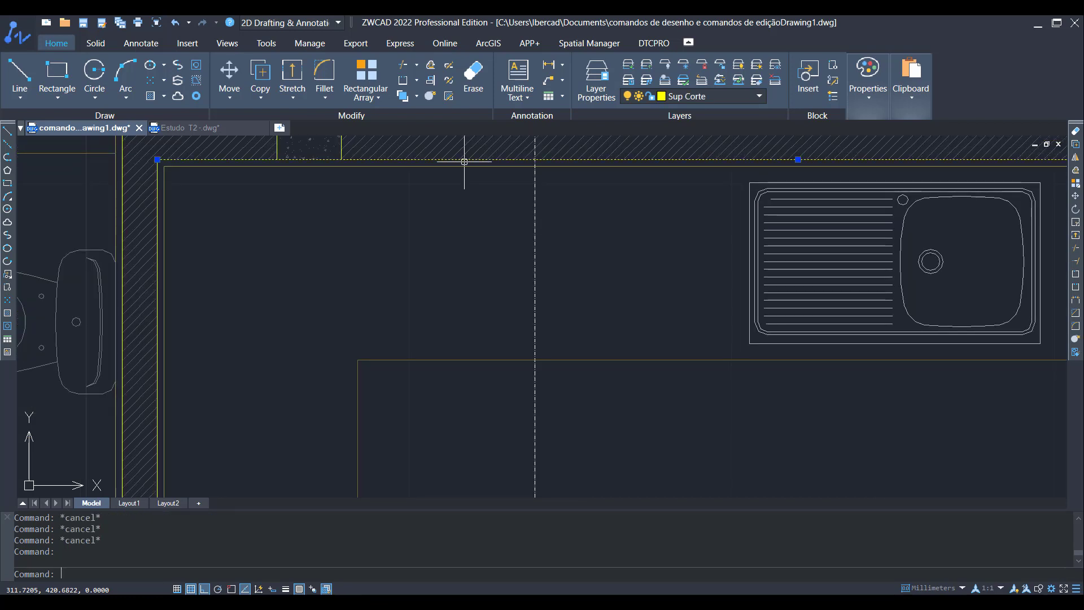
{"action": "middle_click_drag", "start_coordinate": [345, 206], "coordinate": [350, 353]}
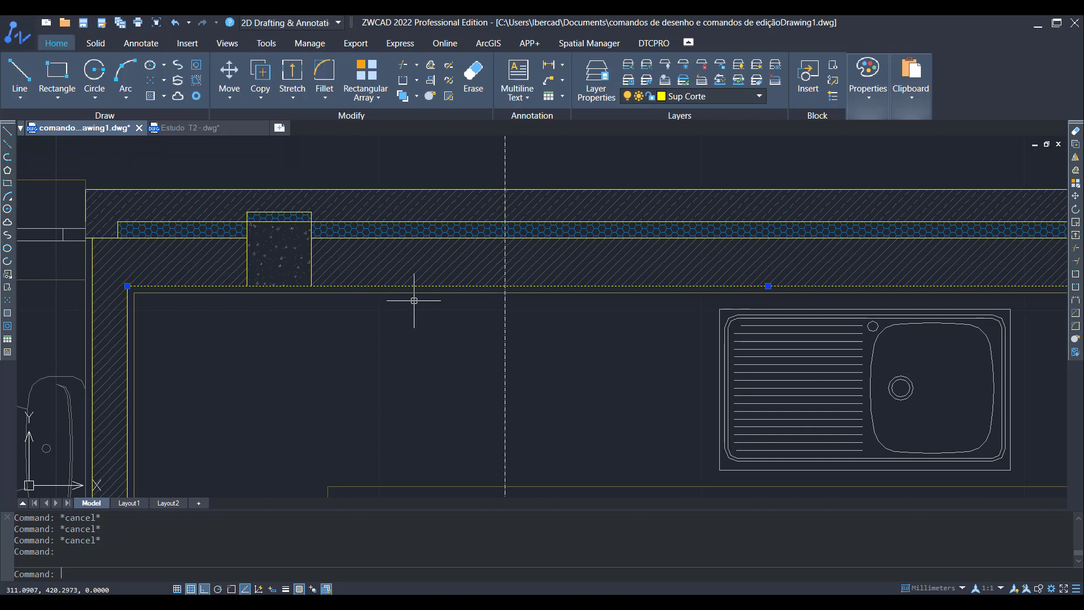
{"action": "scroll", "coordinate": [401, 368], "scroll_direction": "down", "scroll_amount": 2}
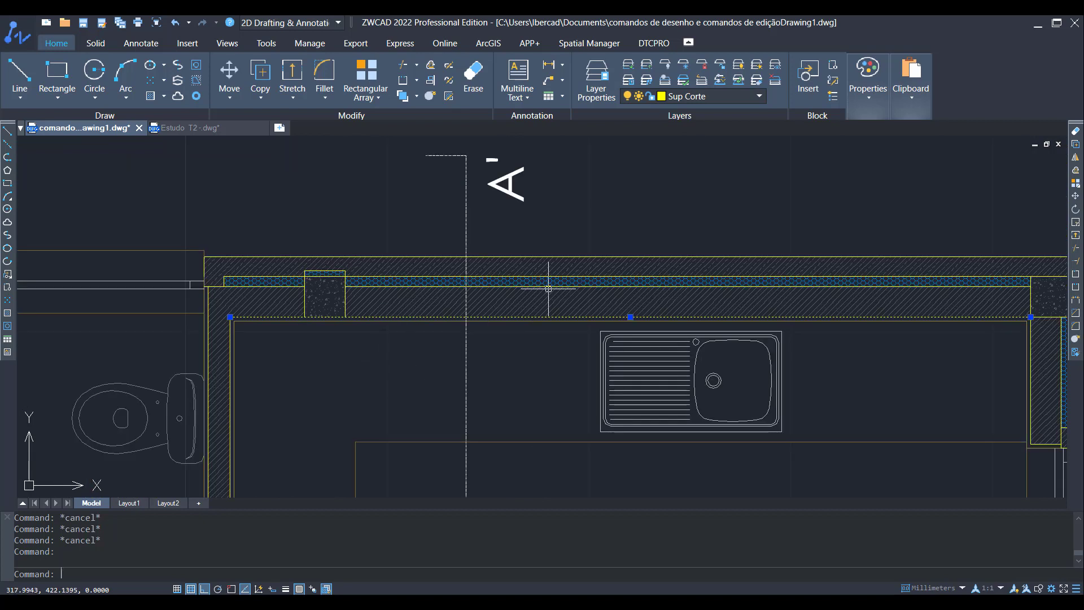
{"action": "scroll", "coordinate": [549, 288], "scroll_direction": "down", "scroll_amount": 3}
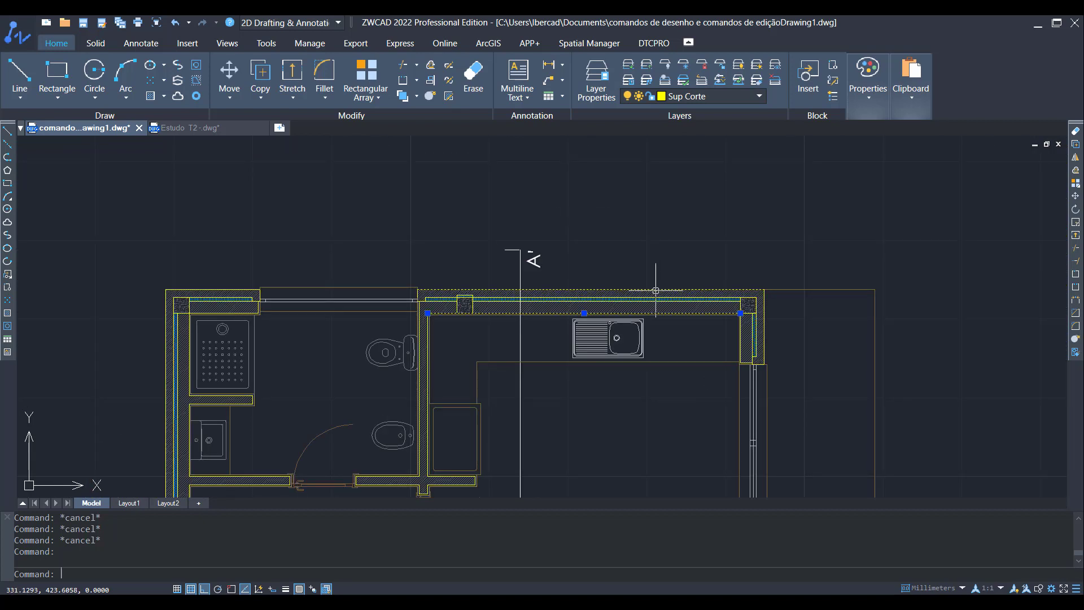
{"action": "key", "text": "Escape"}
{"action": "key", "text": "Escape"}
Step: Delete the inner sill line on the room side of the kitchen's vertical window
{"action": "middle_click_drag", "start_coordinate": [716, 398], "coordinate": [494, 248]}
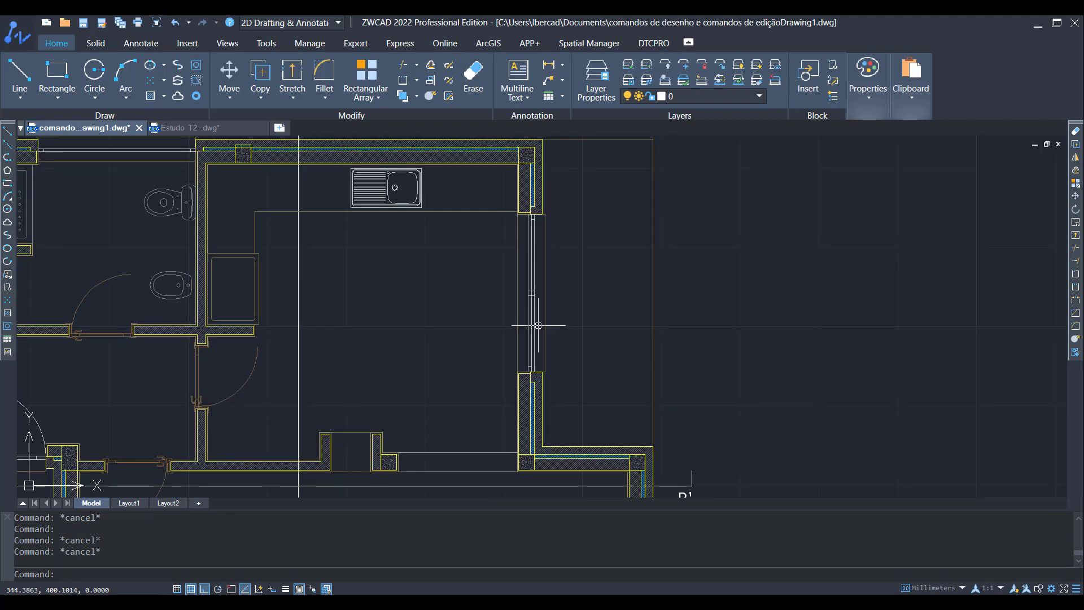
{"action": "scroll", "coordinate": [537, 322], "scroll_direction": "up", "scroll_amount": 5}
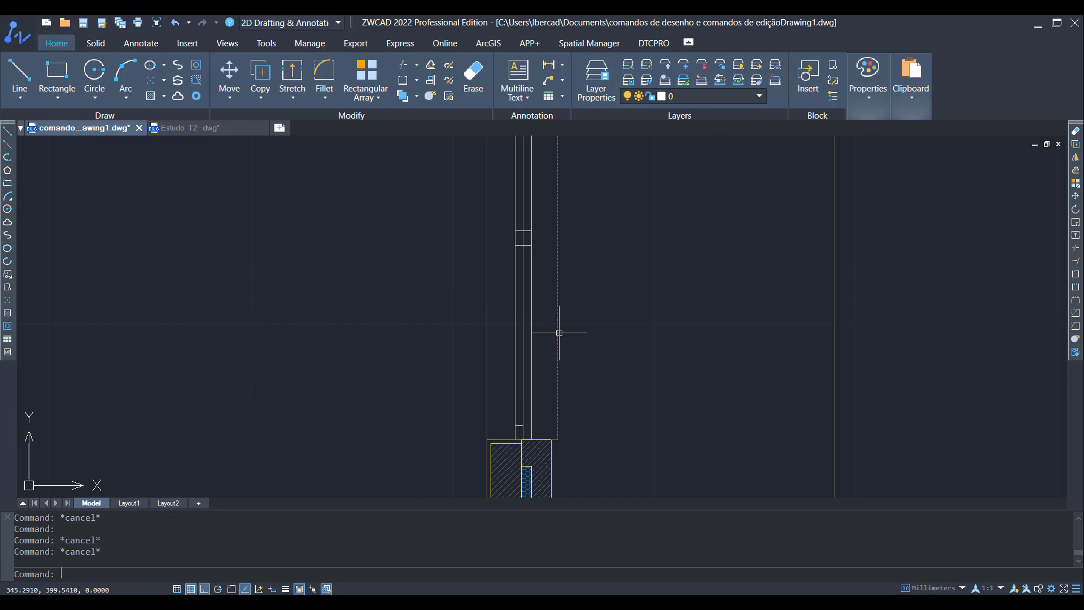
{"action": "left_click", "coordinate": [487, 343]}
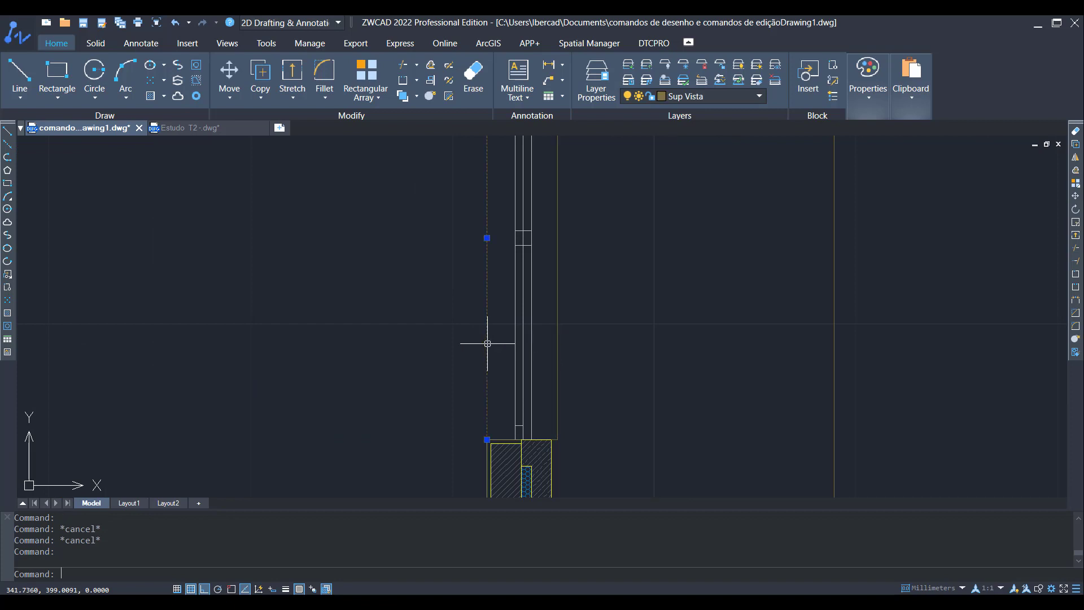
{"action": "key", "text": "Delete"}
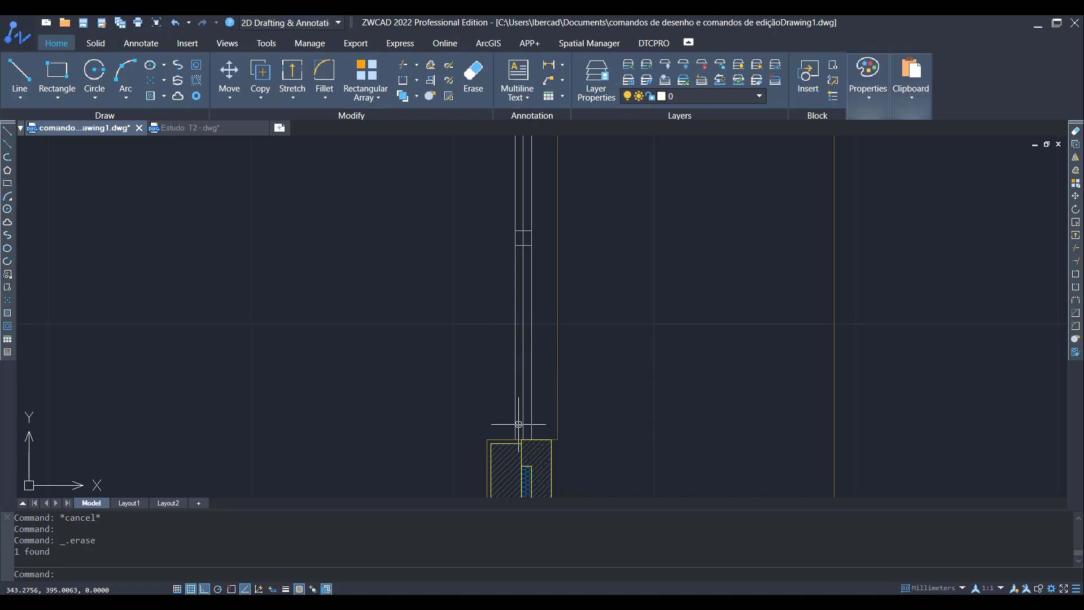
Step: Enable the Endpoint object snap and measure from the wall's inner corner at the window to the outer sill line's end
{"action": "type", "text": "DI"}
{"action": "key", "text": "Return"}
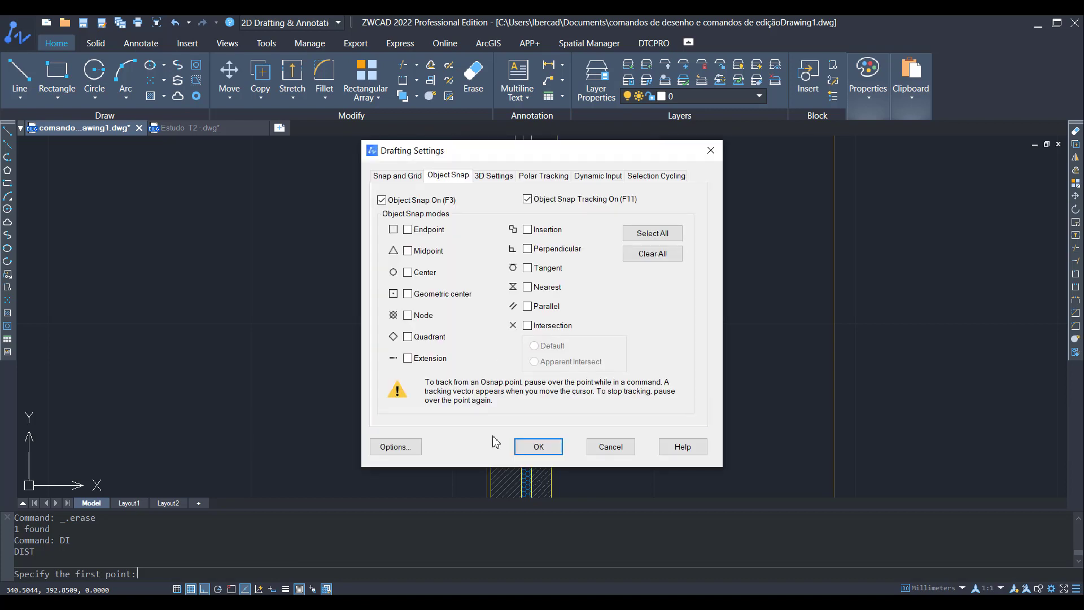
{"action": "left_click", "coordinate": [430, 230]}
{"action": "left_click", "coordinate": [528, 451]}
{"action": "left_click", "coordinate": [500, 440]}
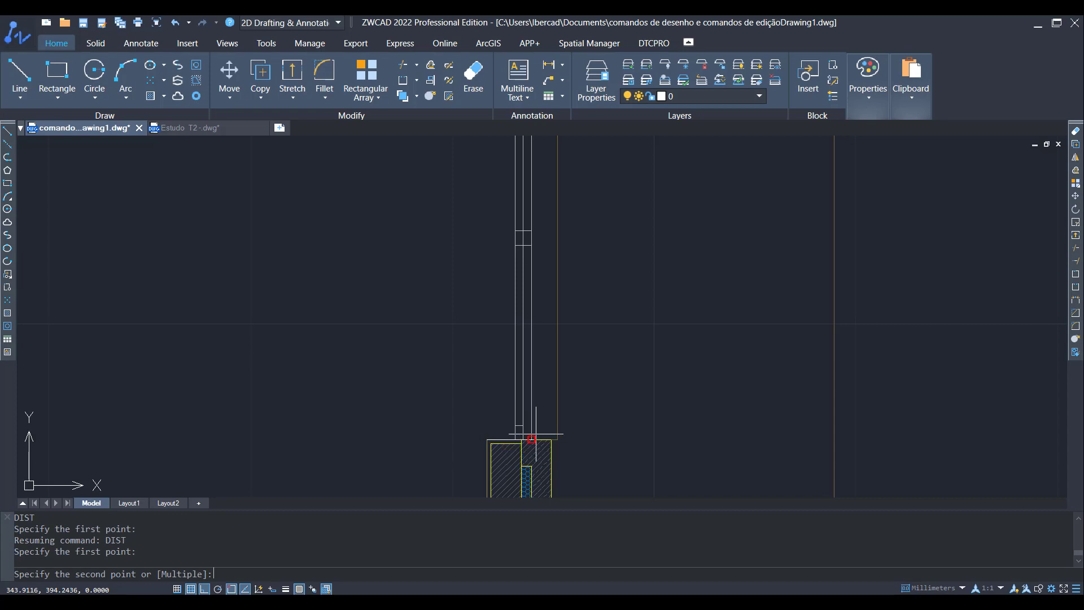
{"action": "left_click", "coordinate": [557, 437]}
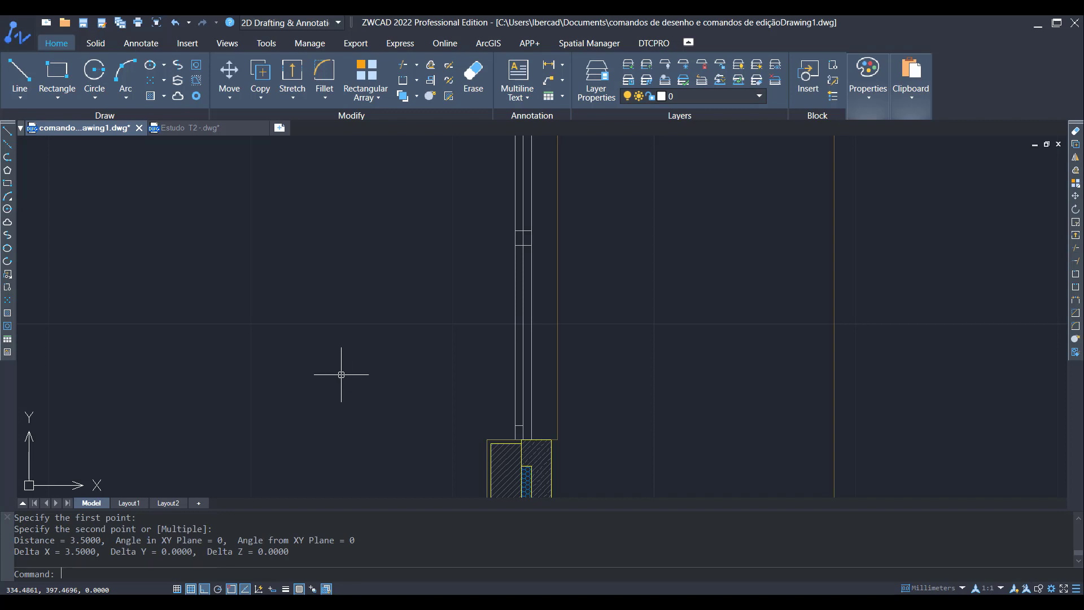
Step: Offset the window's outer sill line 3.5 mm toward the room to recreate the inner line, and end the Offset command
{"action": "type", "text": "O"}
{"action": "key", "text": "Return"}
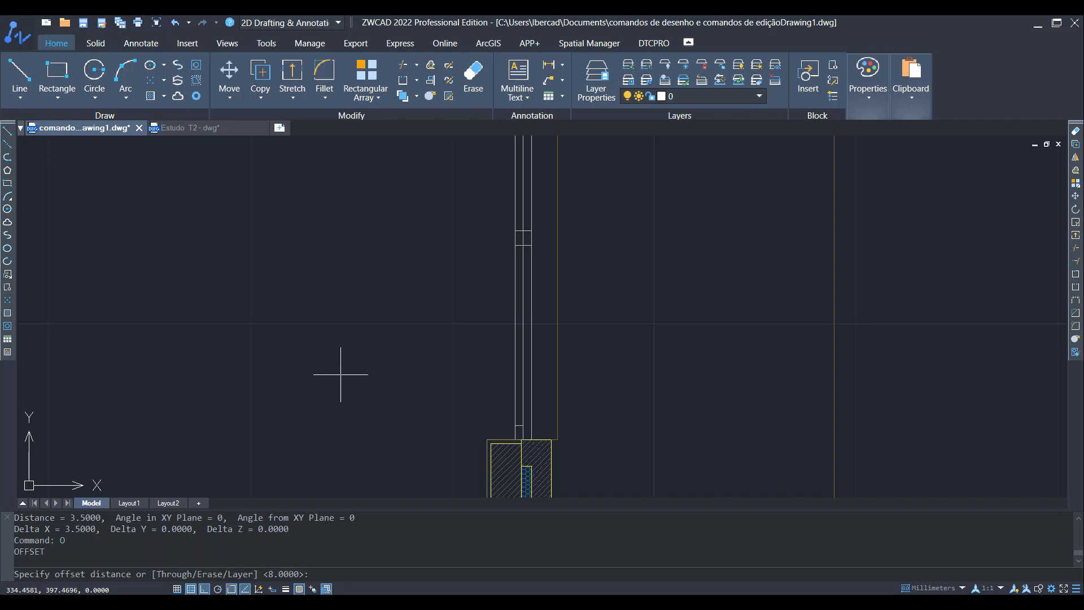
{"action": "type", "text": "3.5"}
{"action": "key", "text": "Return"}
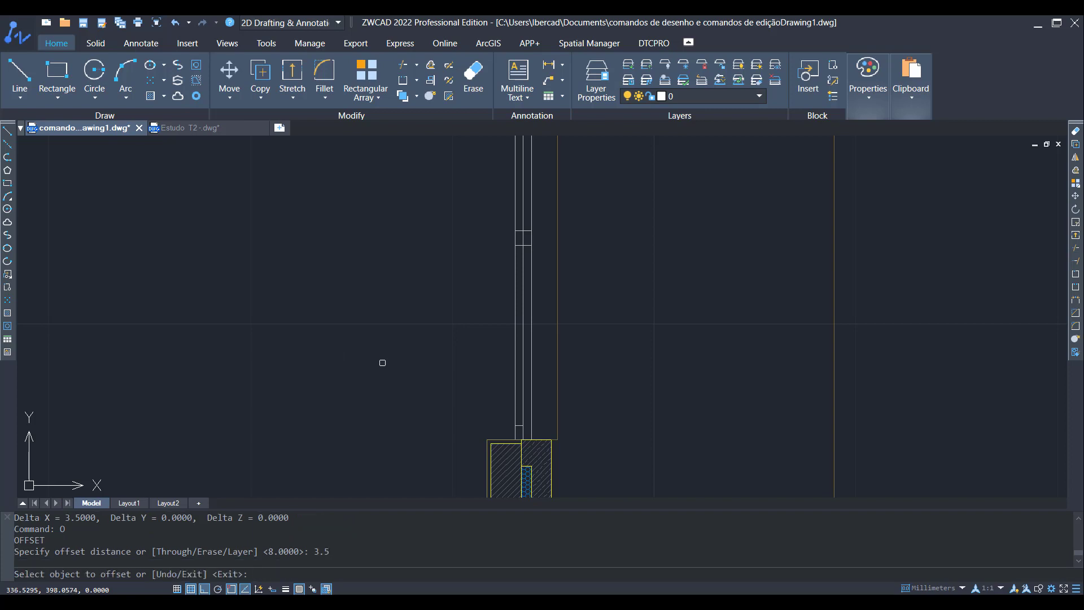
{"action": "scroll", "coordinate": [575, 310], "scroll_direction": "down", "scroll_amount": 2}
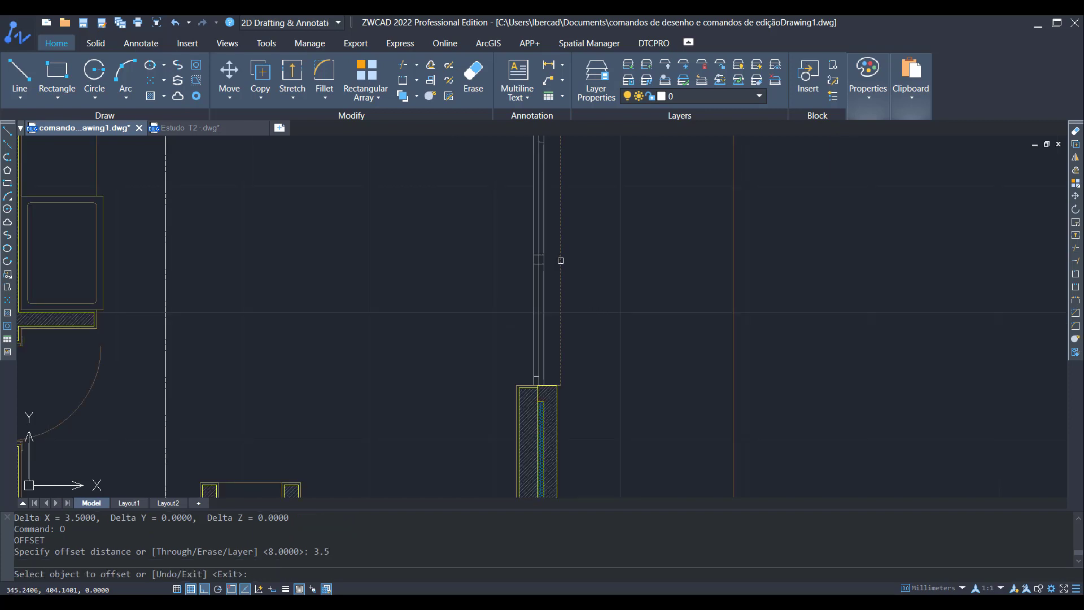
{"action": "middle_click_drag", "start_coordinate": [561, 256], "coordinate": [576, 351]}
{"action": "left_click", "coordinate": [574, 344]}
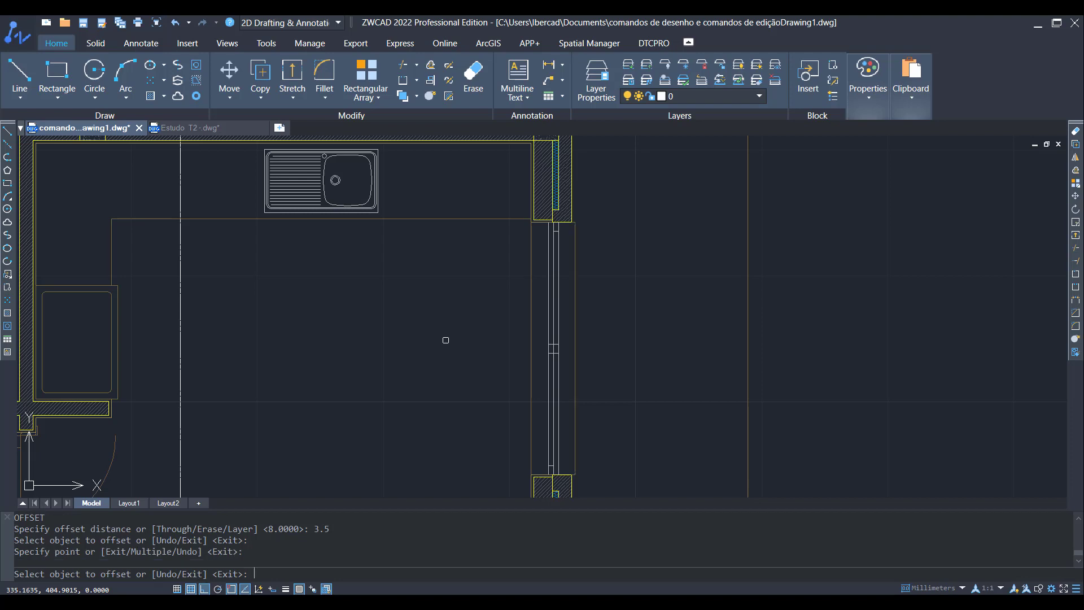
{"action": "left_click", "coordinate": [564, 338]}
{"action": "right_click", "coordinate": [567, 336]}
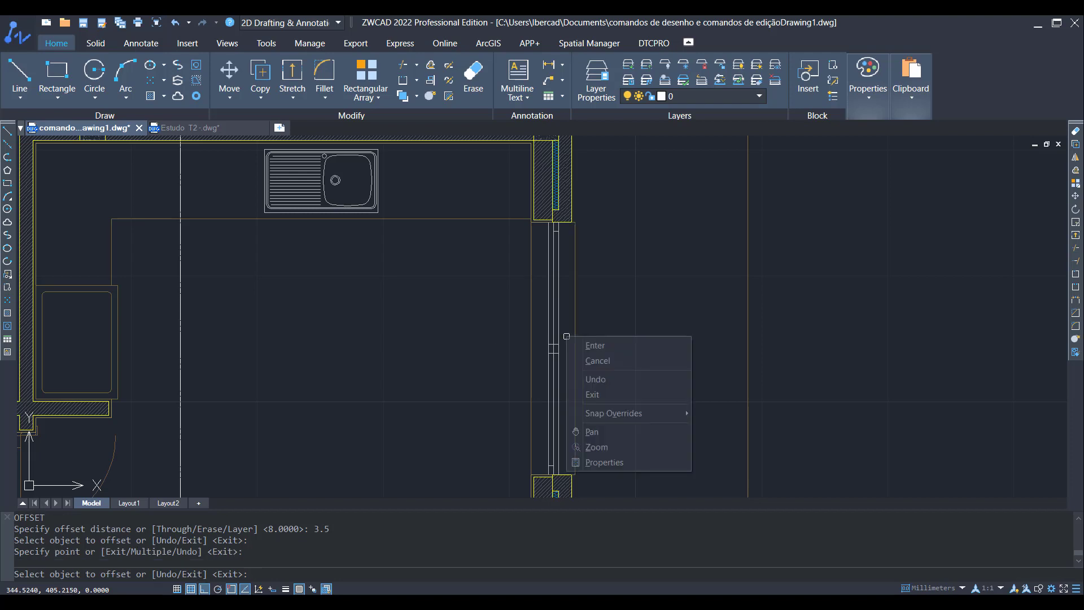
{"action": "left_click", "coordinate": [587, 345]}
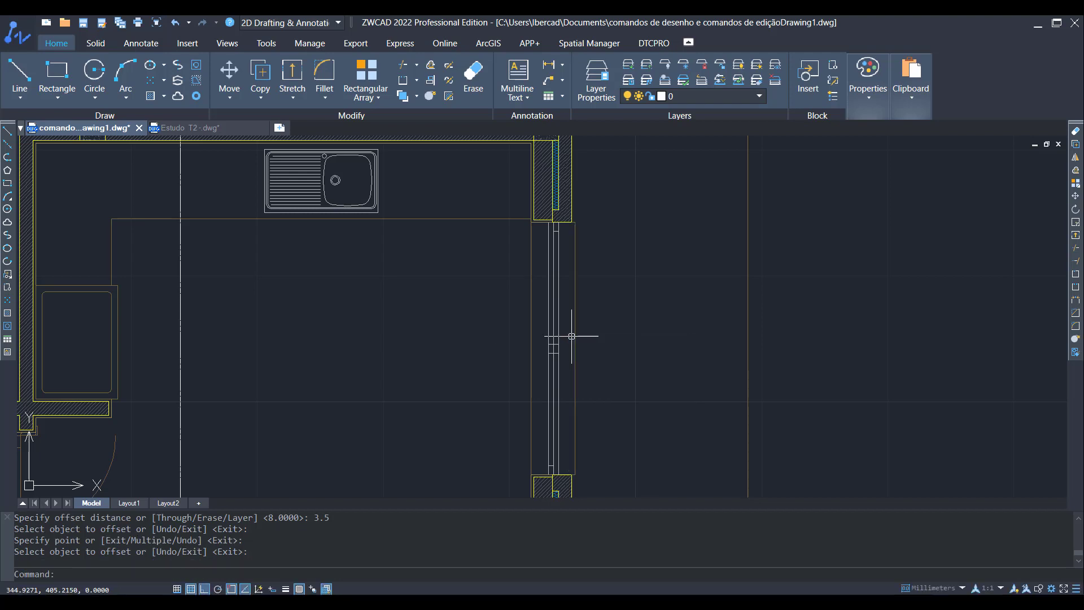